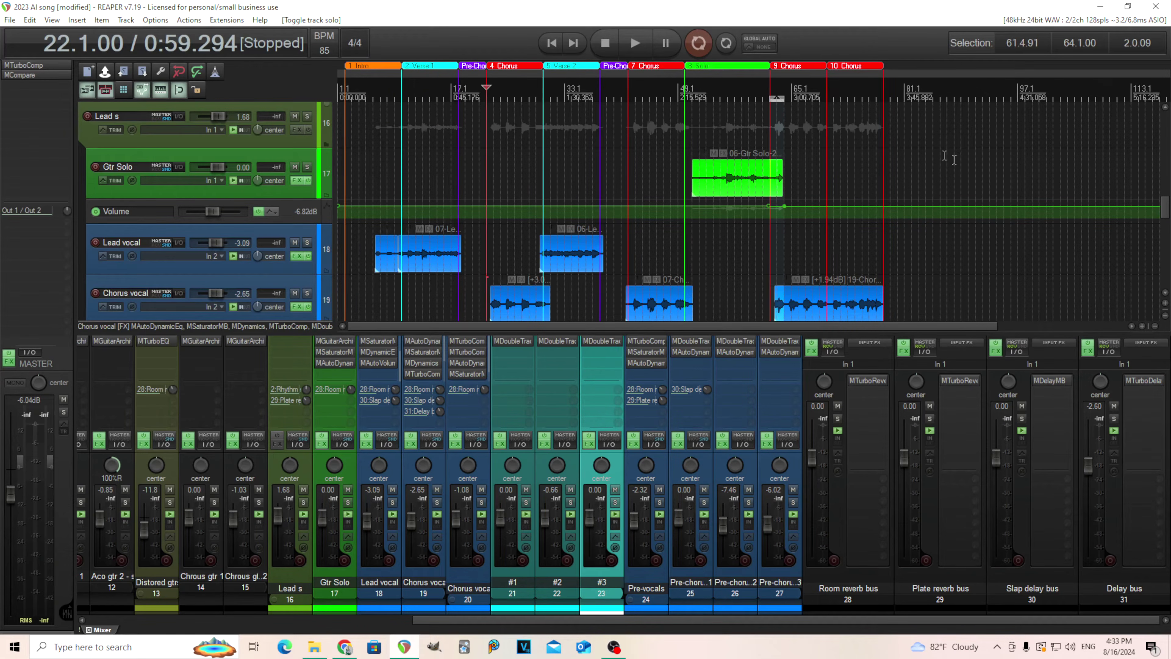
- Play the song from the chorus, solo the Chorus vocal track, and check its effects list
left_click(635, 46)
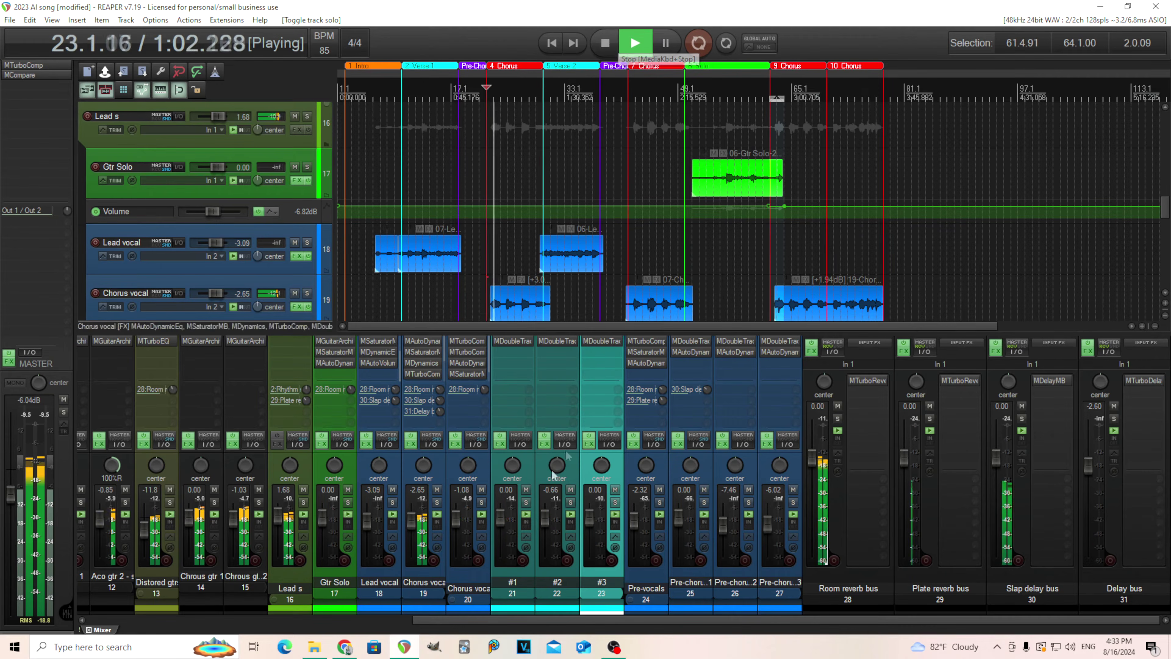
left_click(437, 501)
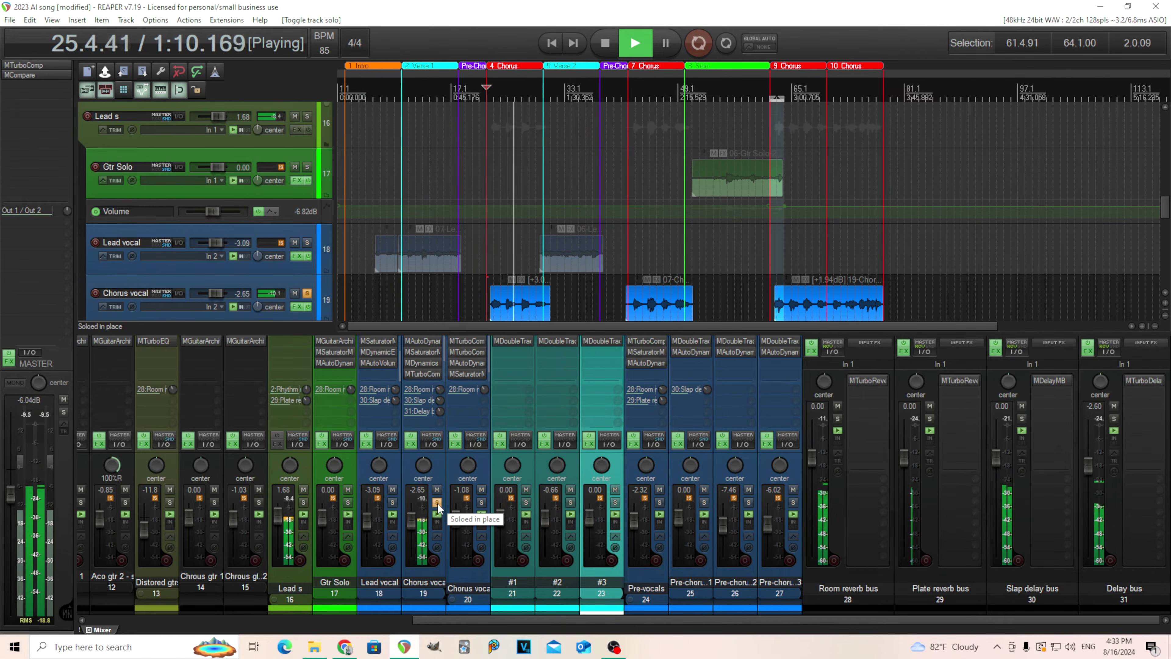
left_click(605, 42)
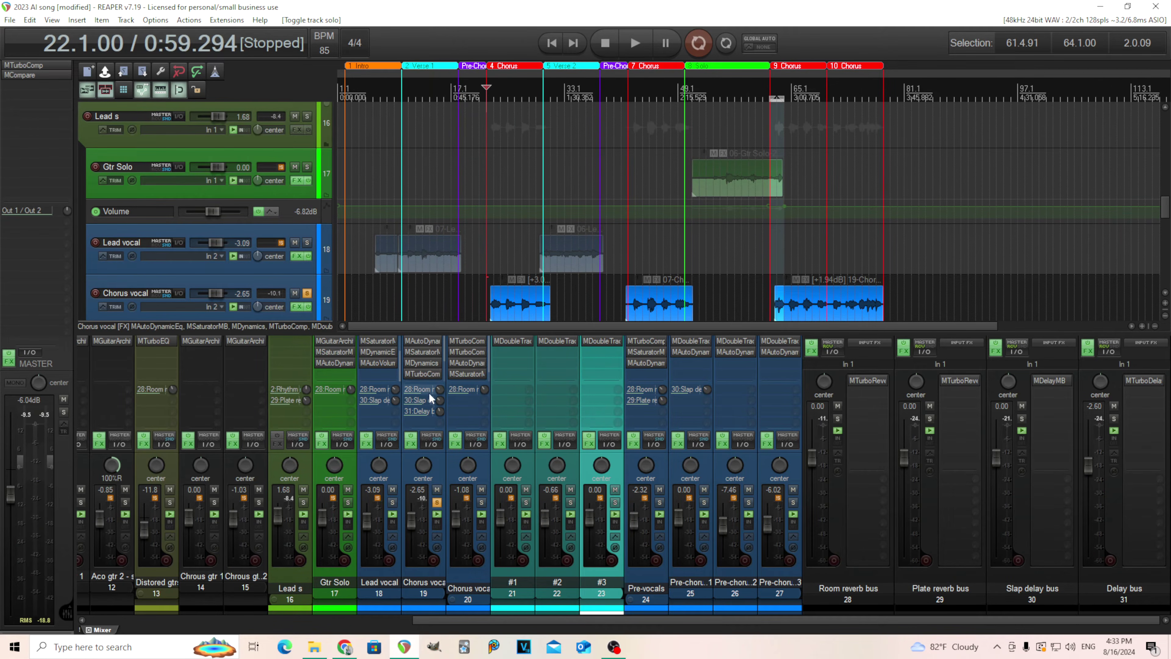
scroll(436, 376, "down", 3)
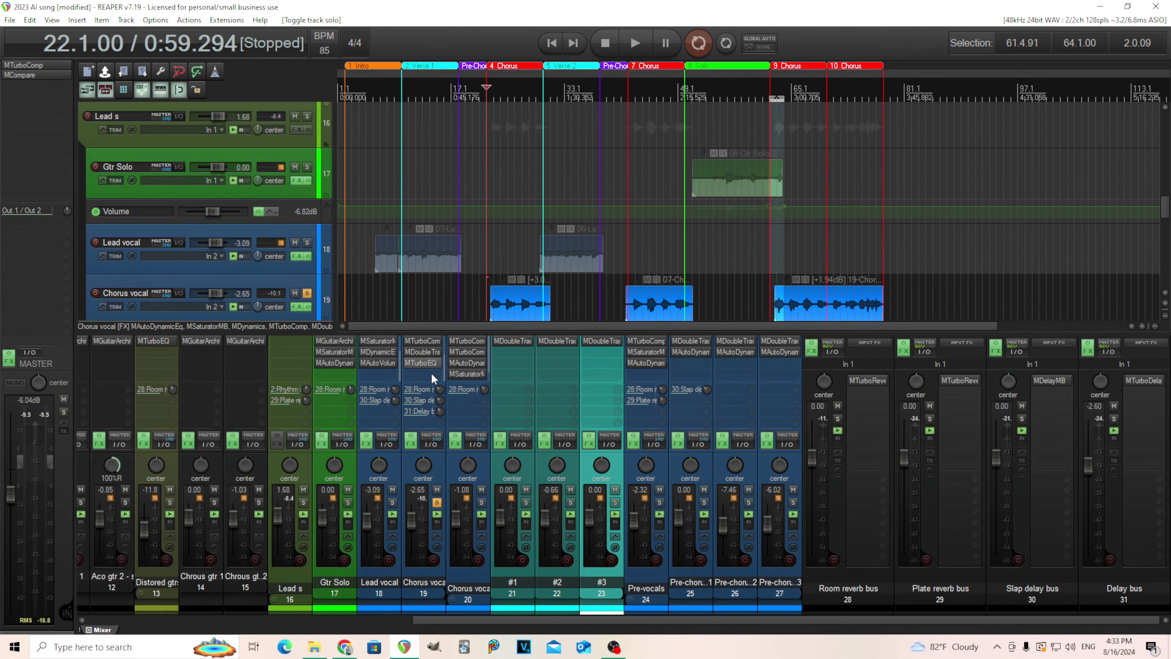
- Inspect the Tape delay's Release value in MTurboDelay on the Delay bus, leaving it unchanged, and close the plugin
left_click(1142, 385)
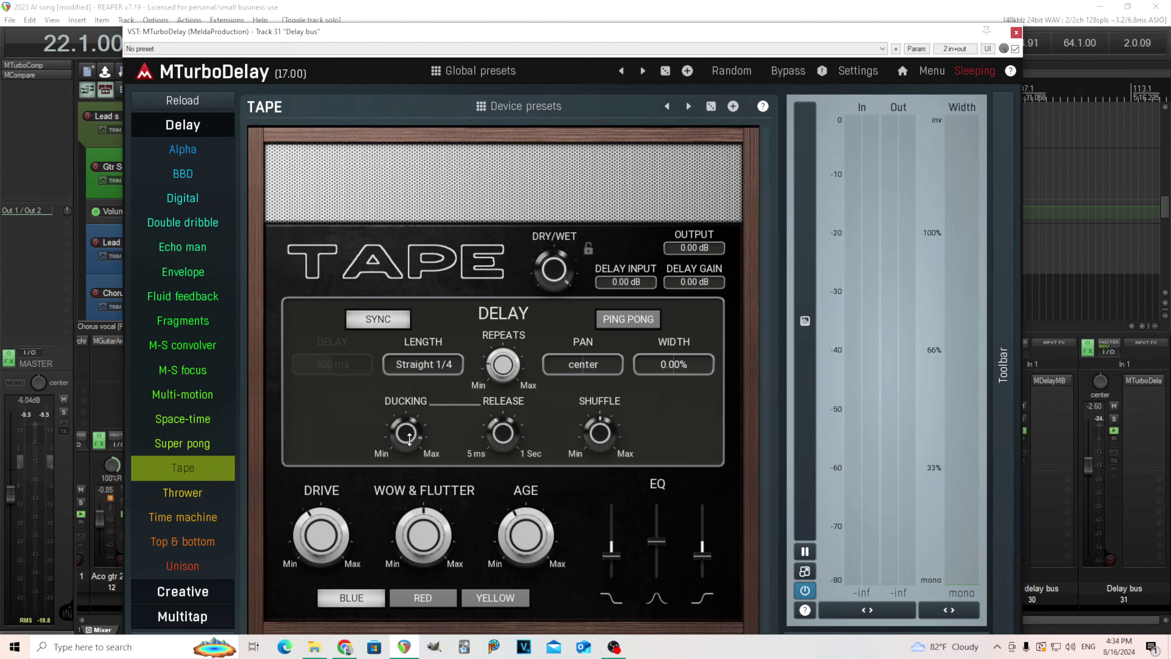
double_click(501, 435)
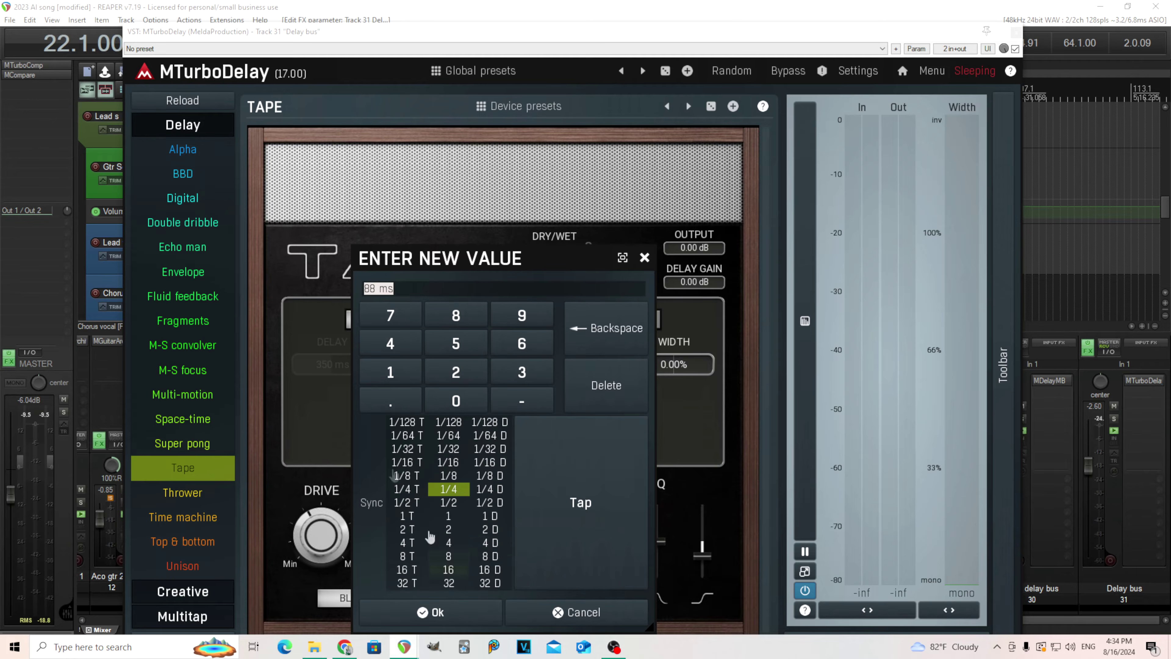
left_click(579, 614)
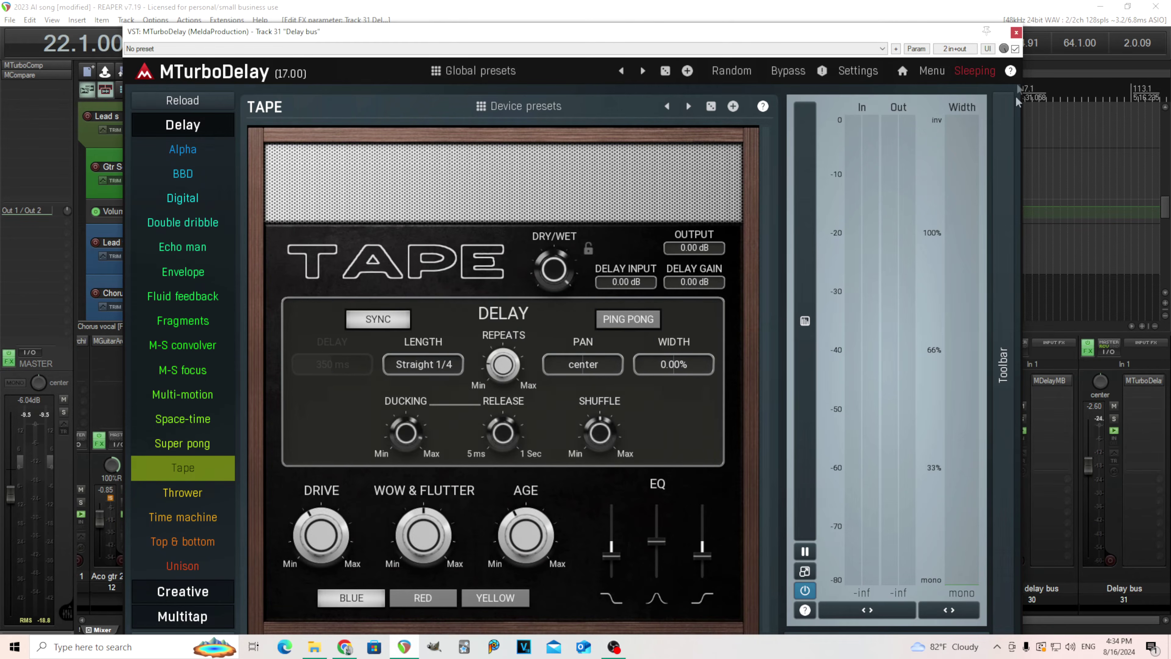
left_click(1017, 33)
- Mute the Room reverb, Plate reverb, Slap delay and Delay buses
left_click(837, 406)
left_click(929, 405)
left_click(1022, 406)
left_click(1114, 406)
- Place the edit cursor at 22.4.00 near the start of the first chorus vocal clip and audition the dry vocal
scroll(567, 269, "up", 2)
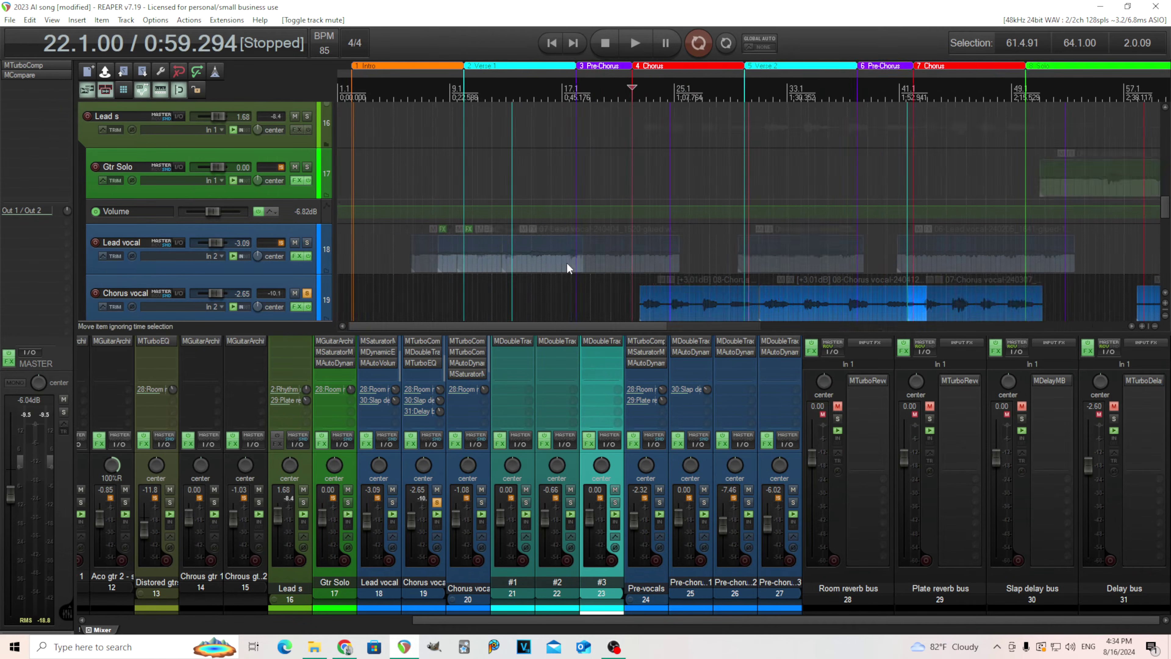
left_click(760, 279)
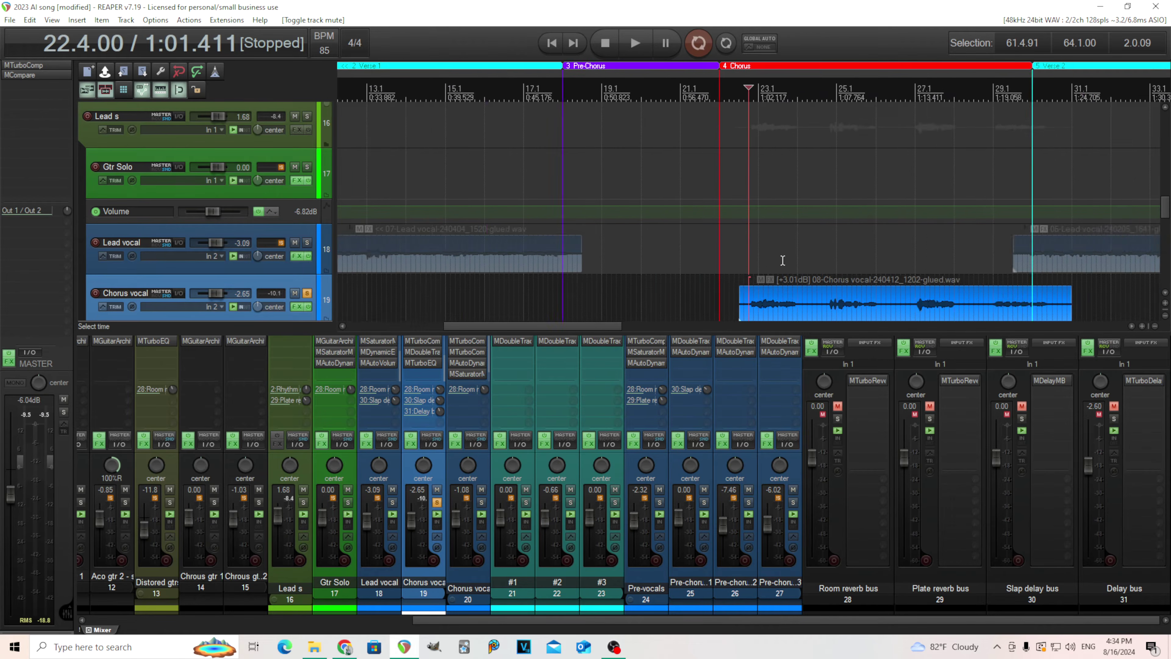
left_click(635, 43)
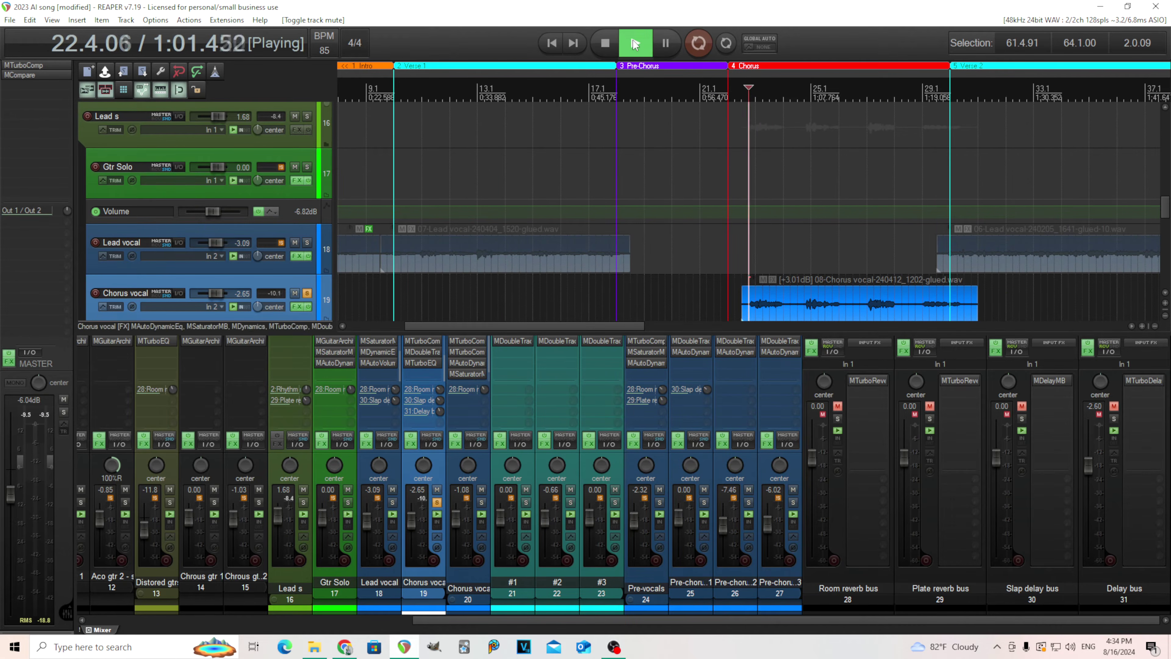
left_click(610, 44)
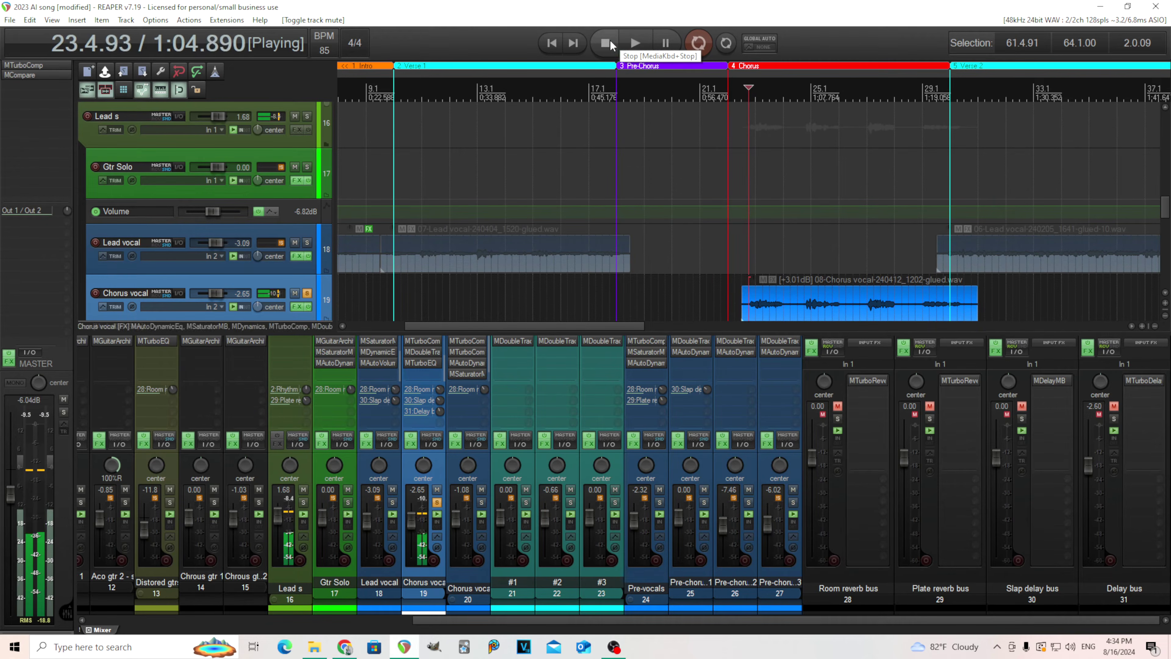
- Add the VST MTurboDelay (MeldaProduction) effect to the Chorus vocal track and reposition its window
right_click(420, 370)
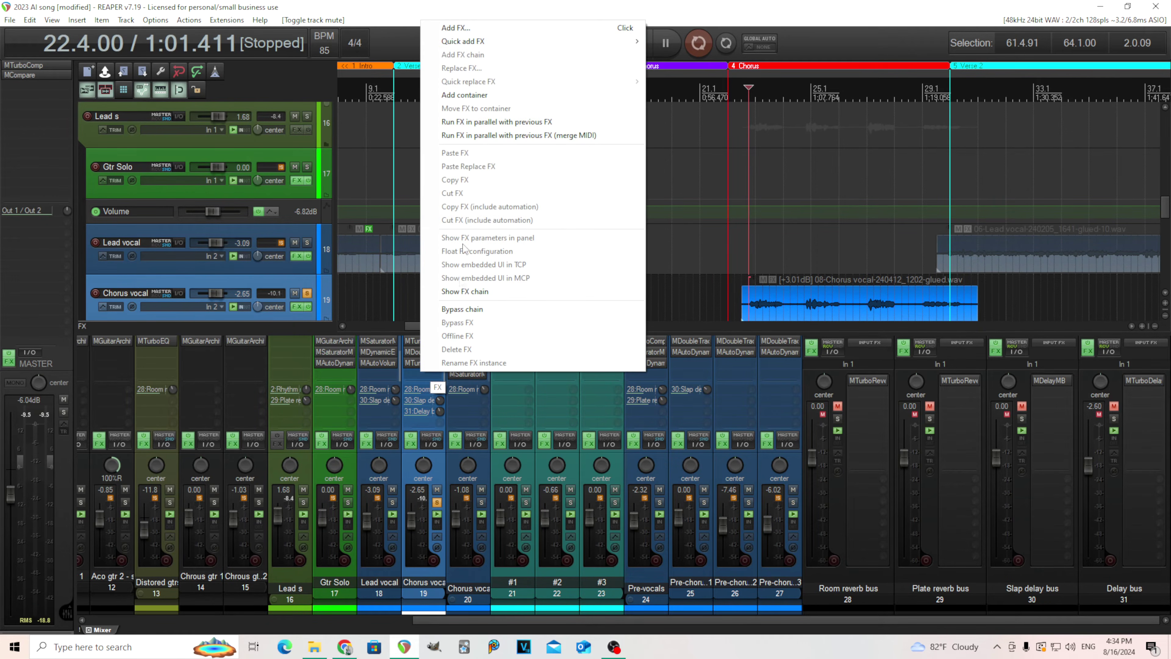
mouse_move(599, 42)
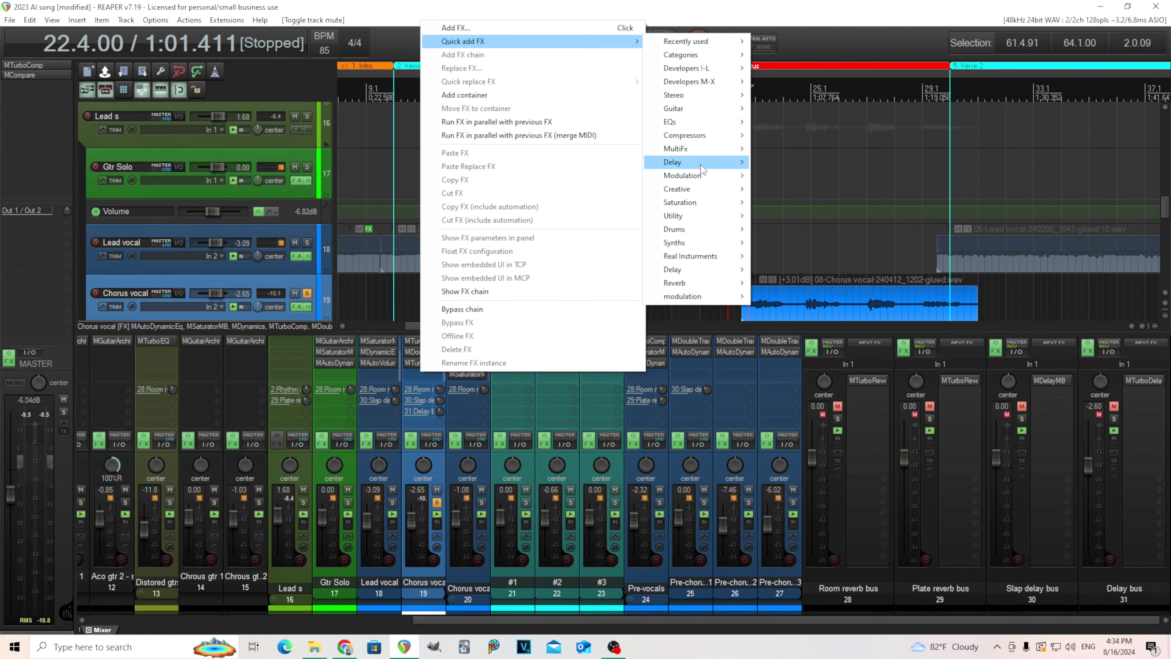
mouse_move(702, 170)
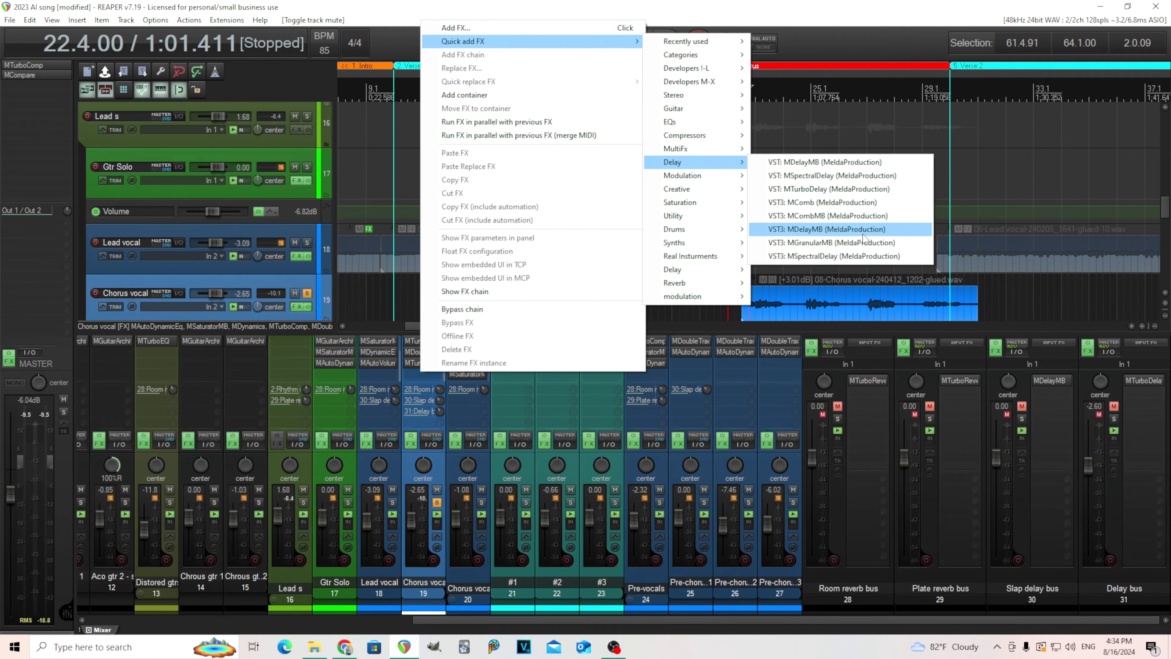
left_click(854, 189)
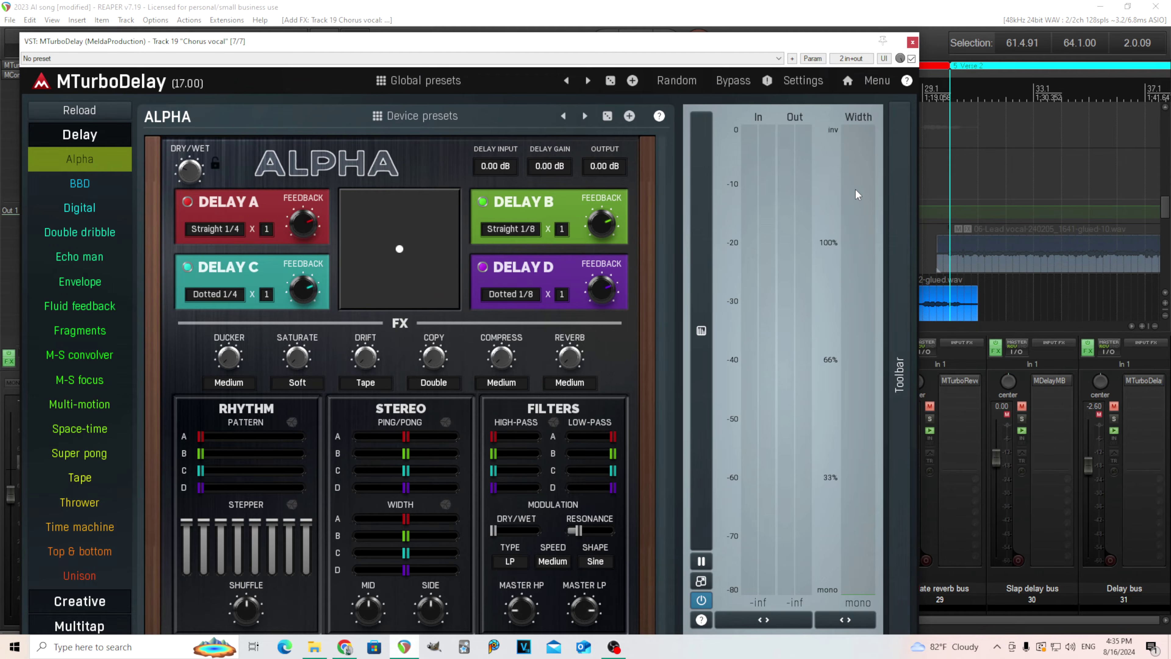
left_click_drag(565, 41, 750, 35)
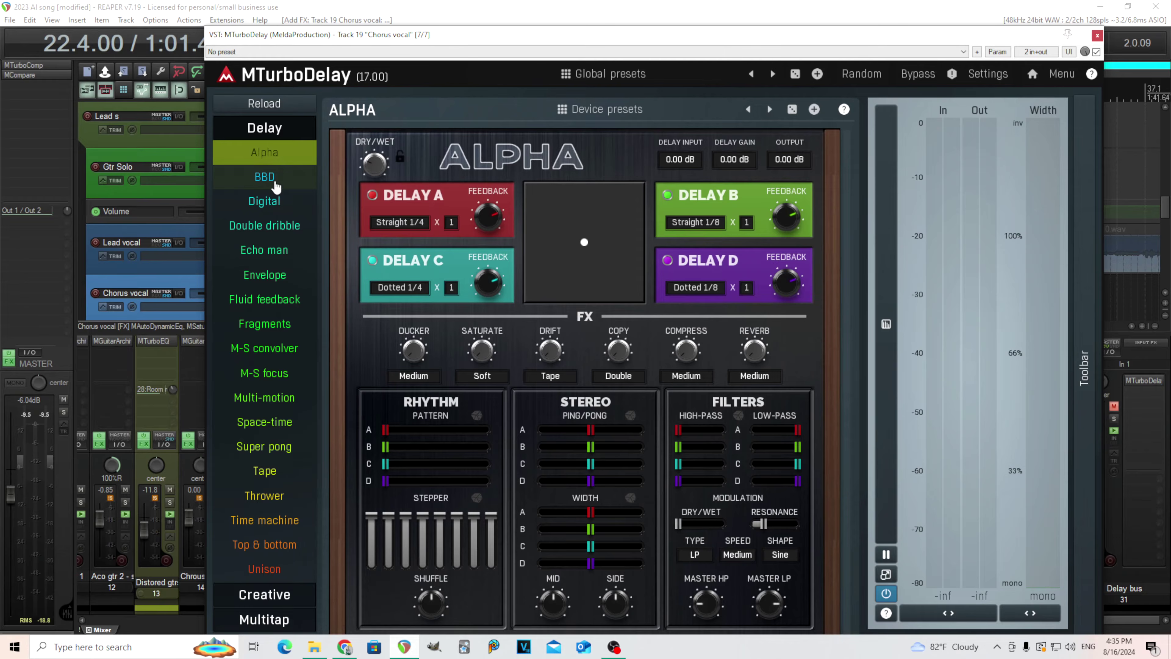
- Load the BBD delay device in MTurboDelay and audition it on the chorus vocal
left_click(265, 178)
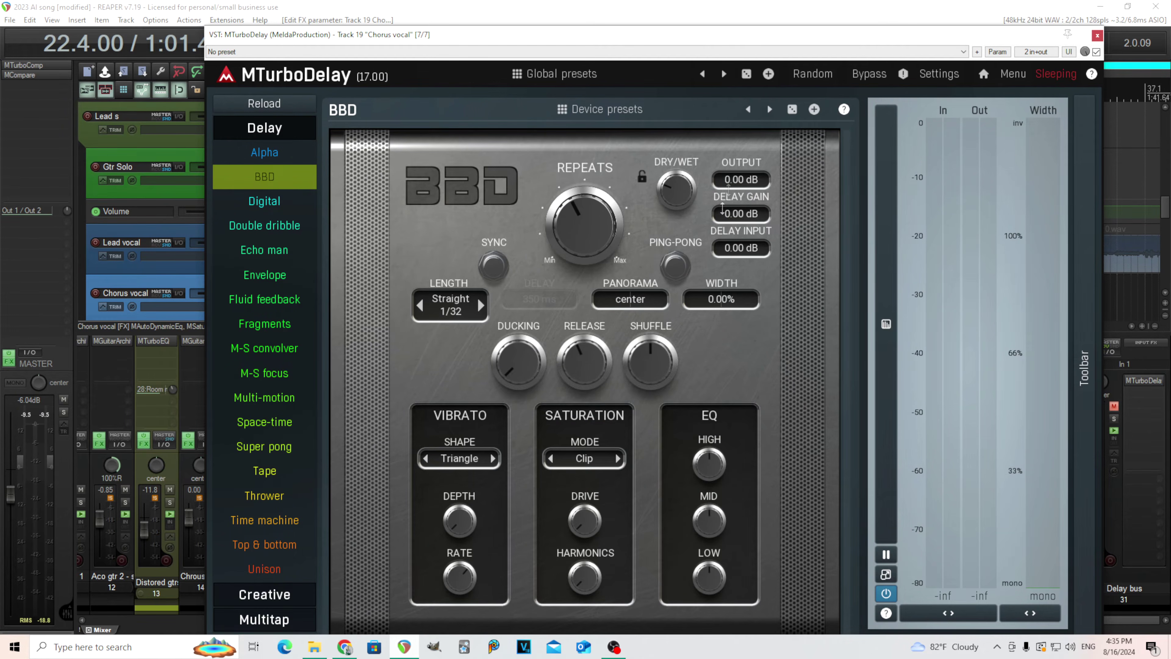
left_click_drag(714, 42, 701, 87)
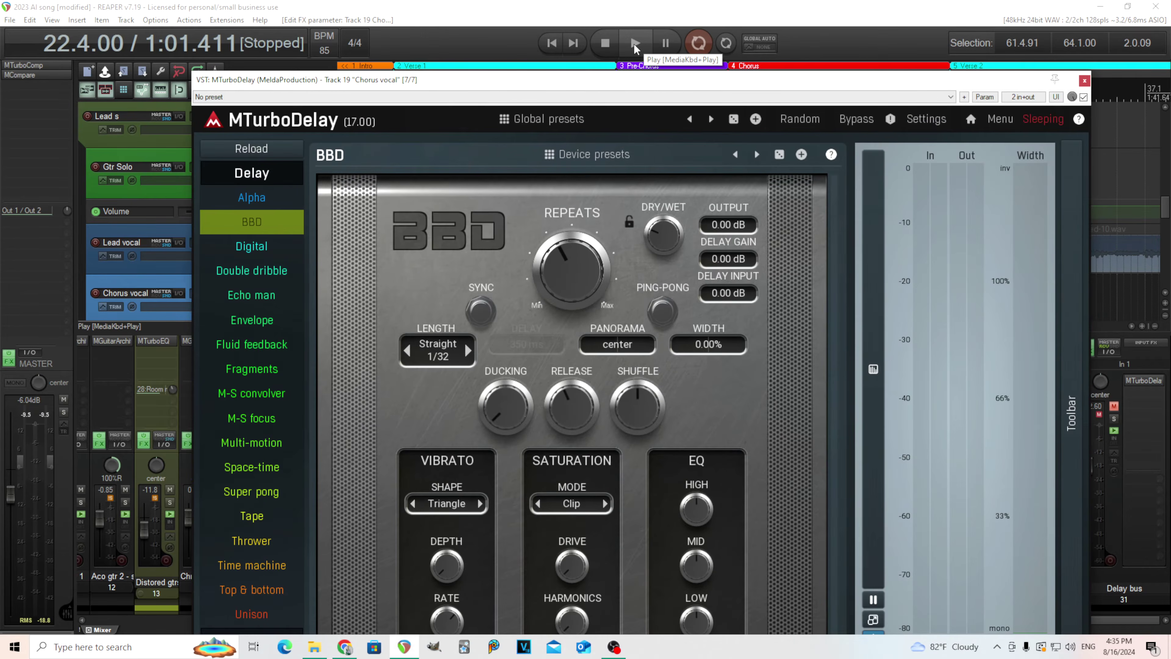
left_click(633, 43)
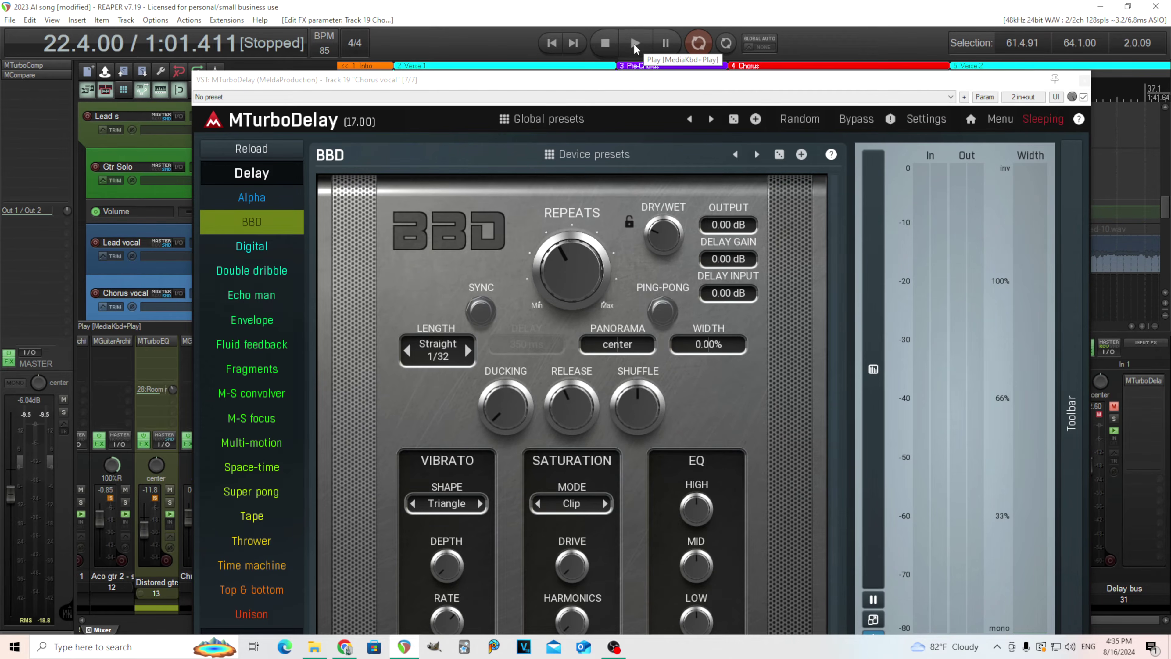
left_click(607, 43)
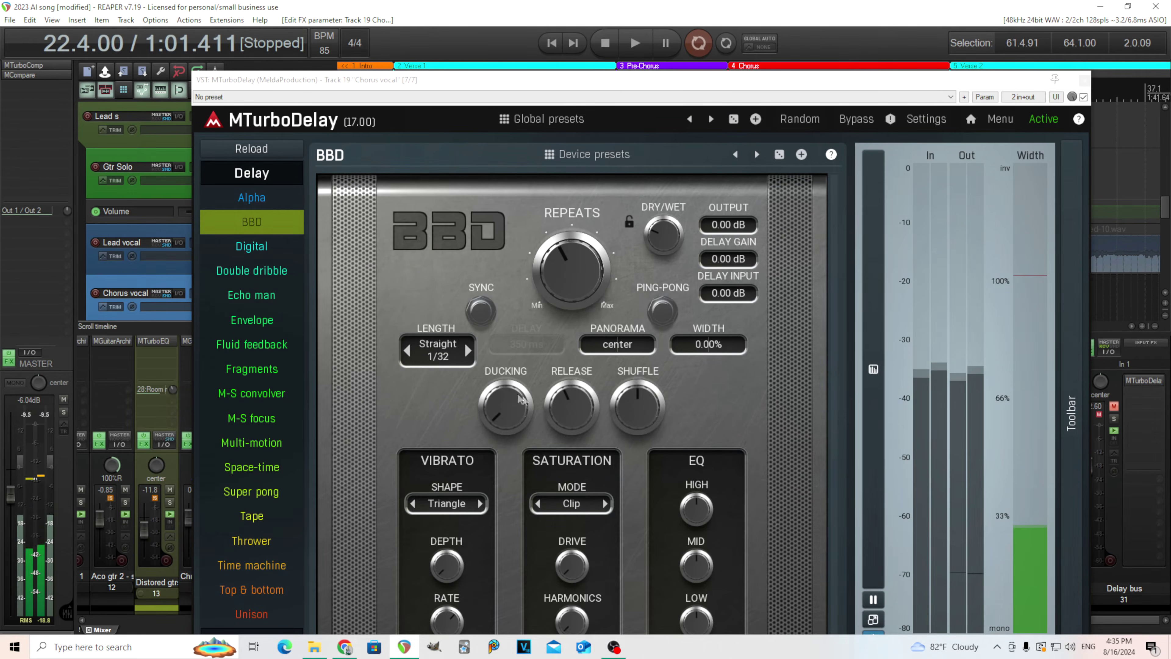
- Set the BBD delay length to Straight 1/4, lower Repeats, raise Dry/Wet to maximum, and audition the result
left_click(442, 359)
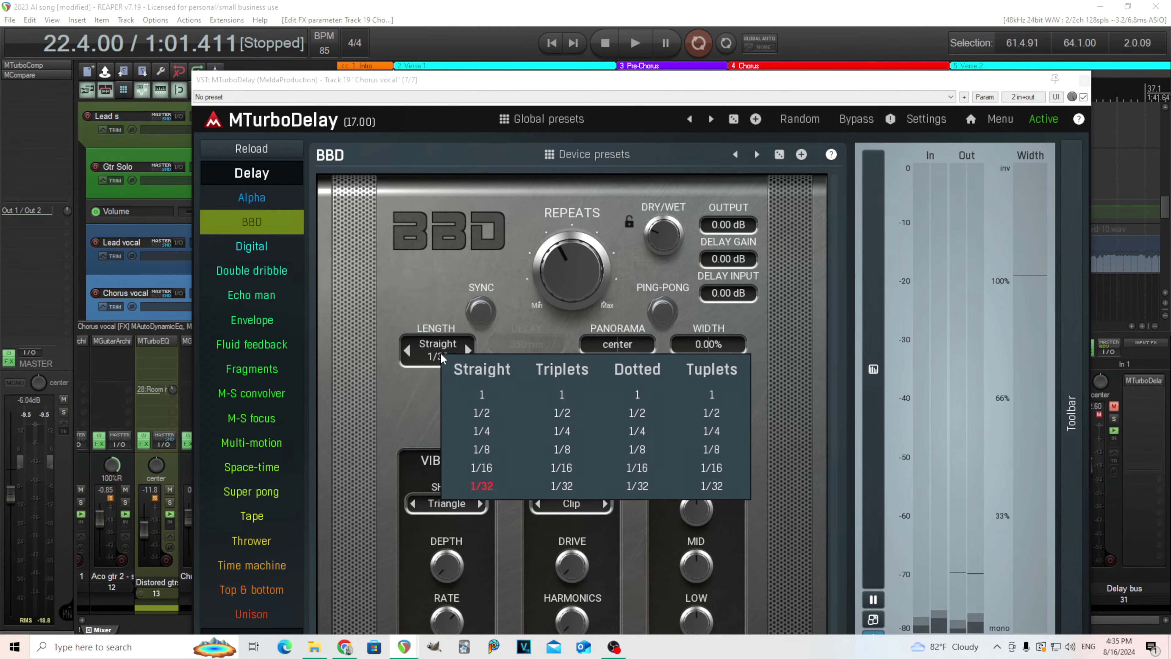
left_click(497, 435)
left_click_drag(596, 305, 596, 332)
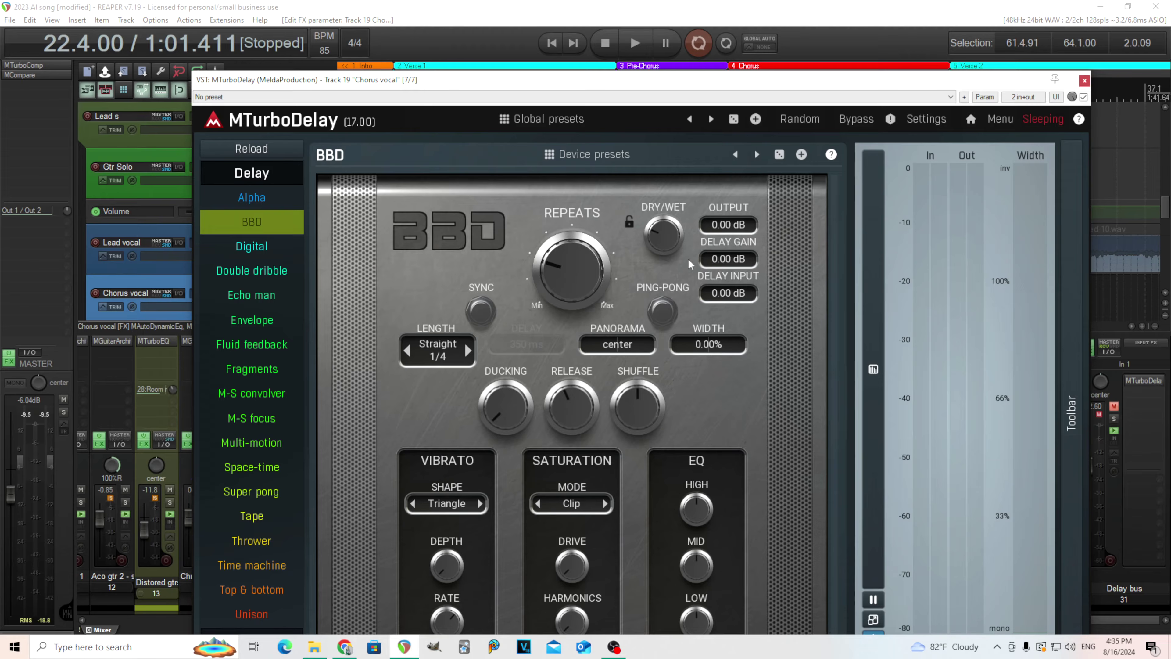
left_click_drag(676, 235, 676, 204)
left_click(635, 49)
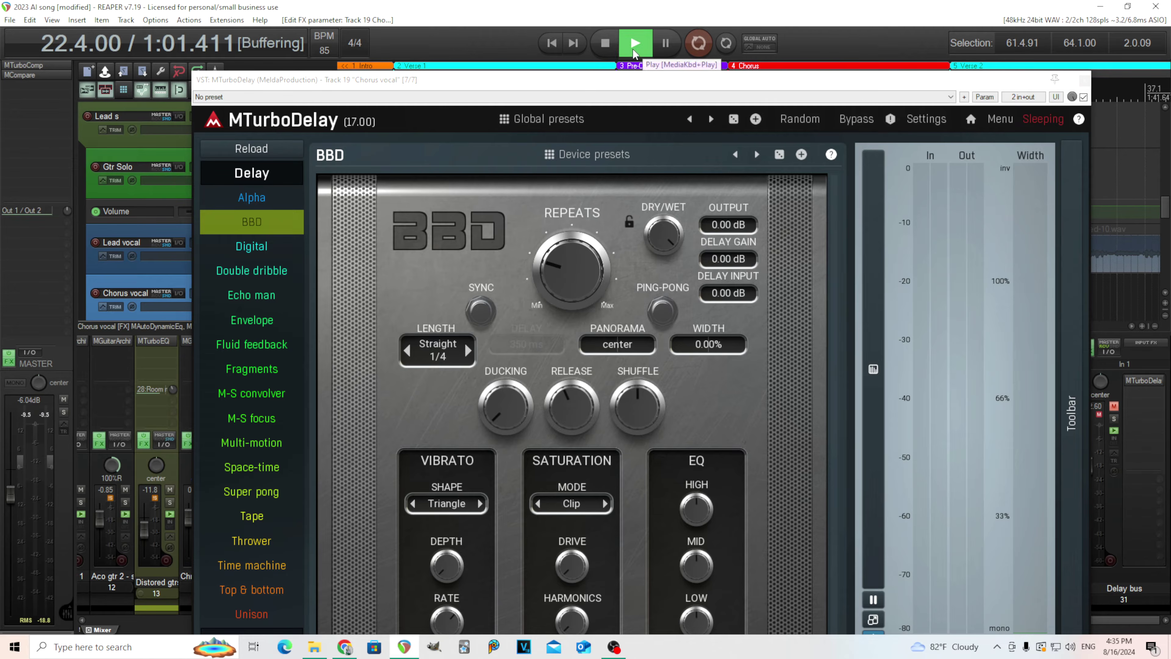
left_click(606, 44)
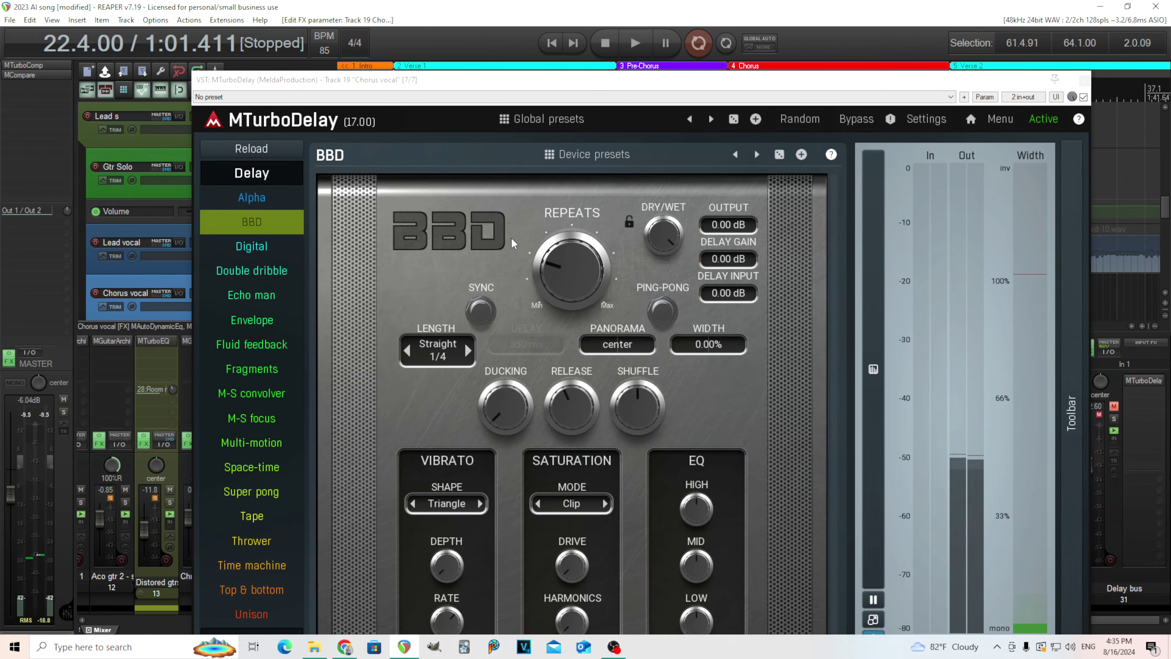
- Play the chorus vocal and turn down the High EQ of the BBD delay
left_click(624, 84)
left_click_drag(624, 84, 640, 58)
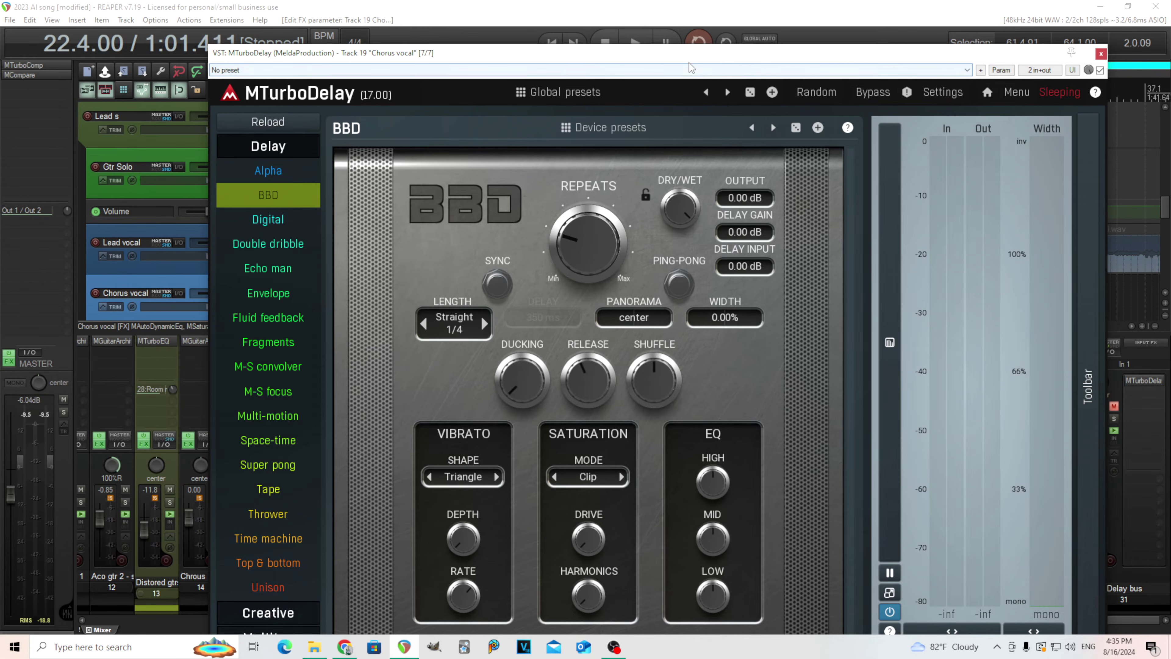
left_click_drag(692, 54, 692, 87)
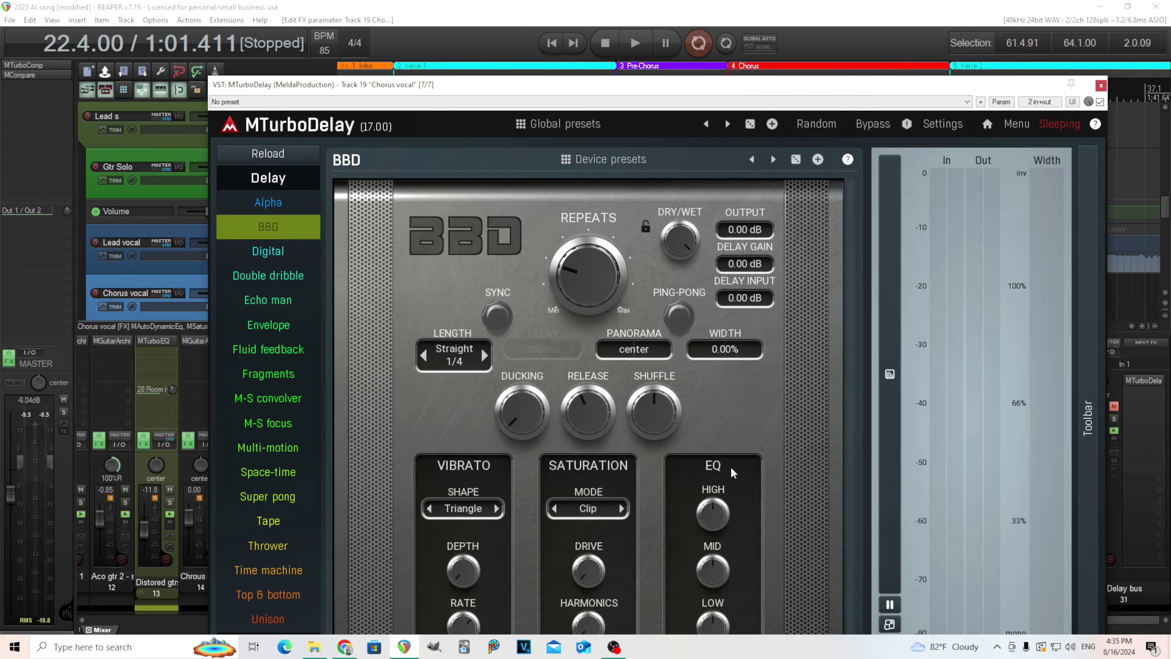
left_click(635, 43)
left_click_drag(655, 85, 655, 53)
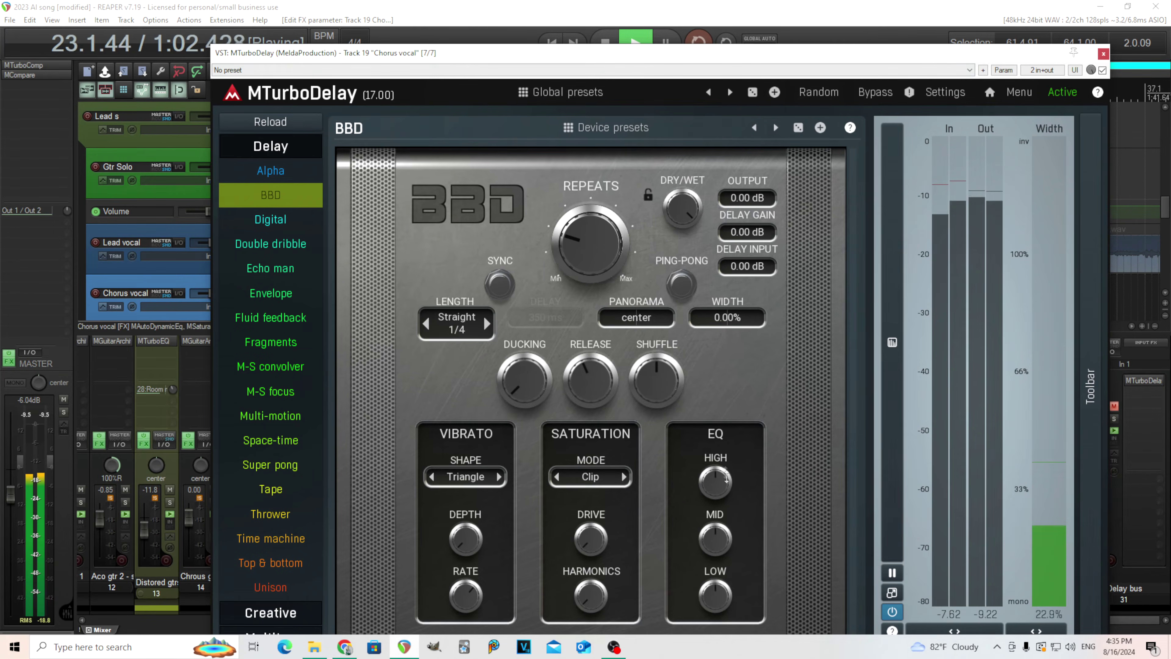
mouse_move(715, 482)
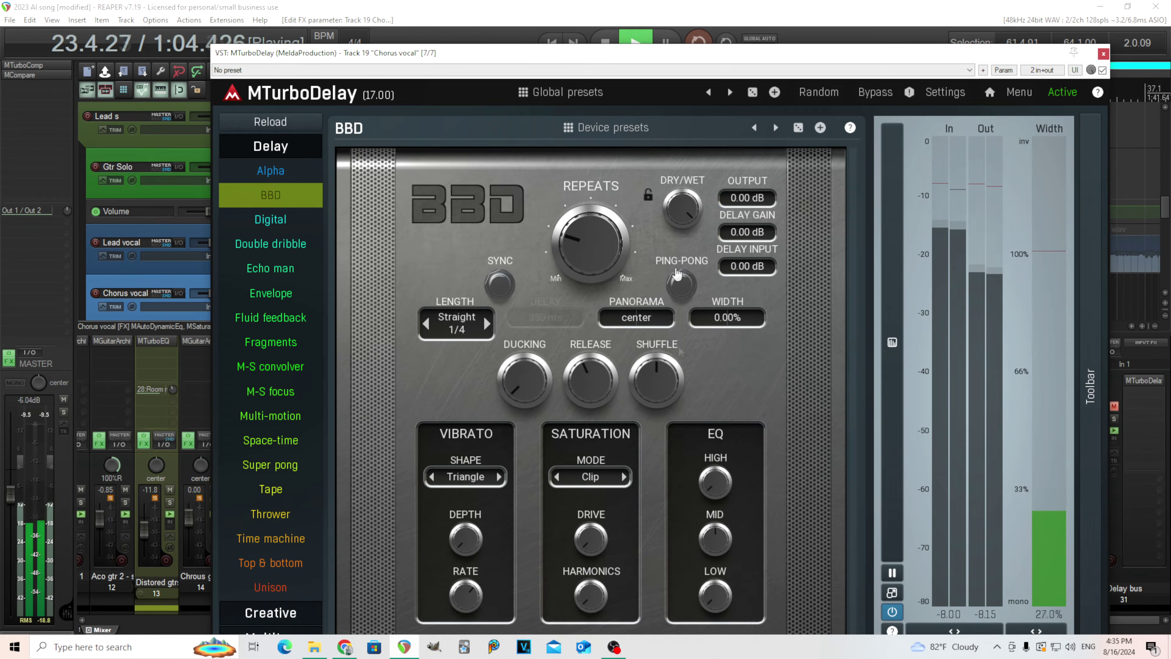
left_click(611, 40)
mouse_move(715, 595)
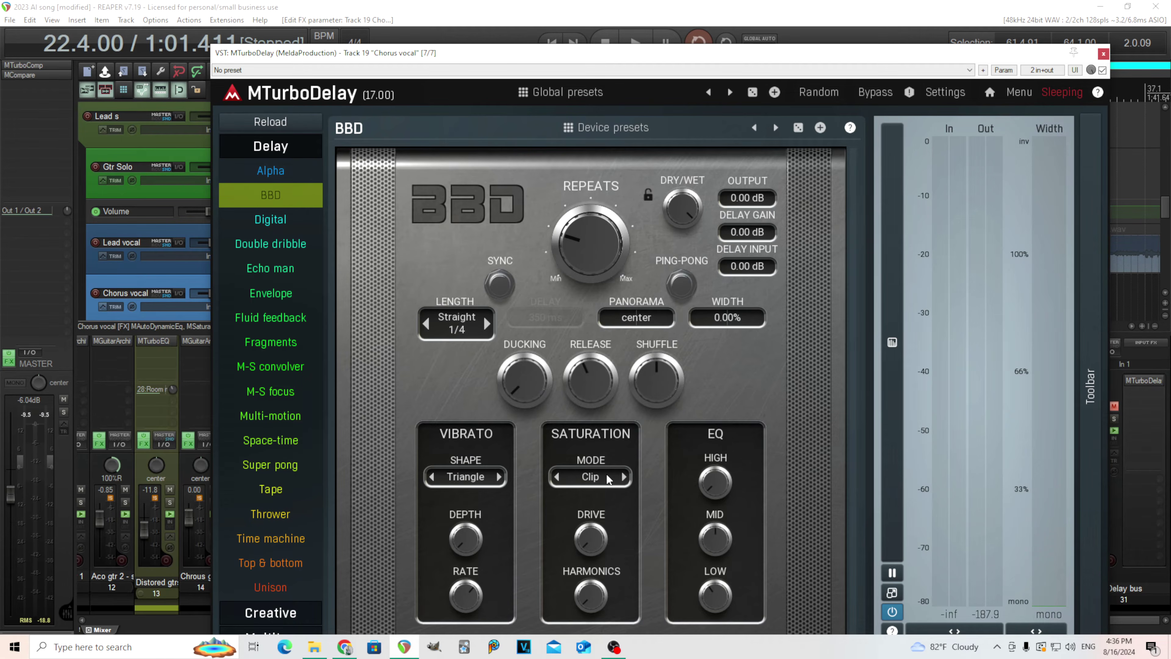
- Set the BBD saturation mode to Soft with Drive at 100% and adjust Harmonics while auditioning the vocal
left_click(601, 481)
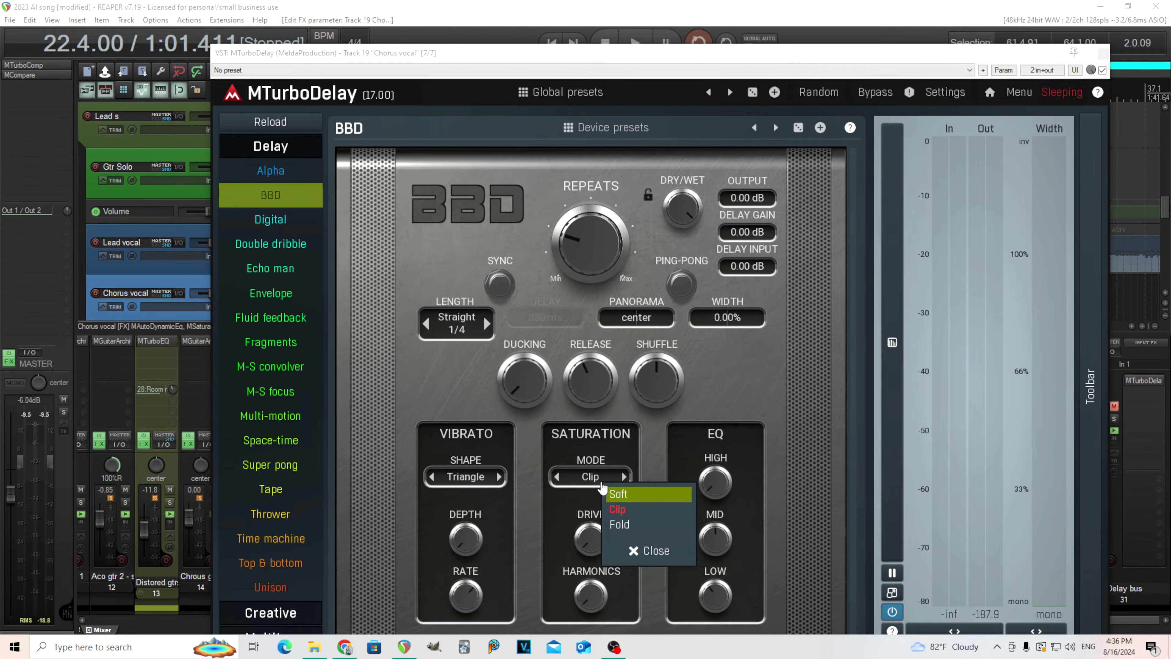
left_click(640, 496)
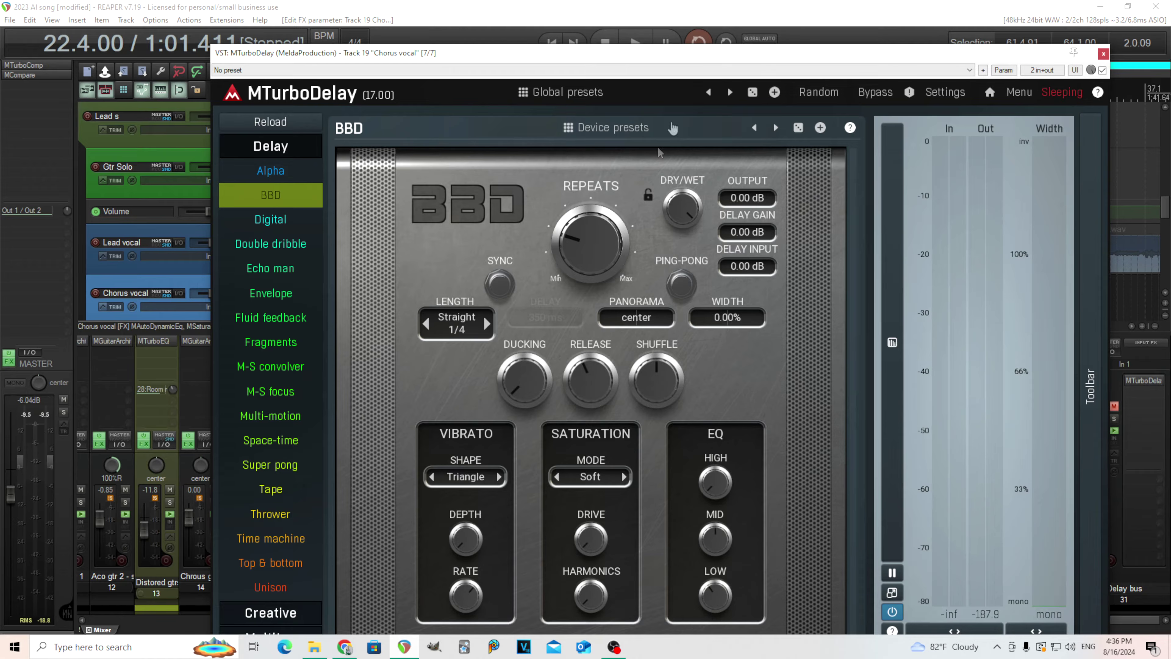
left_click(635, 42)
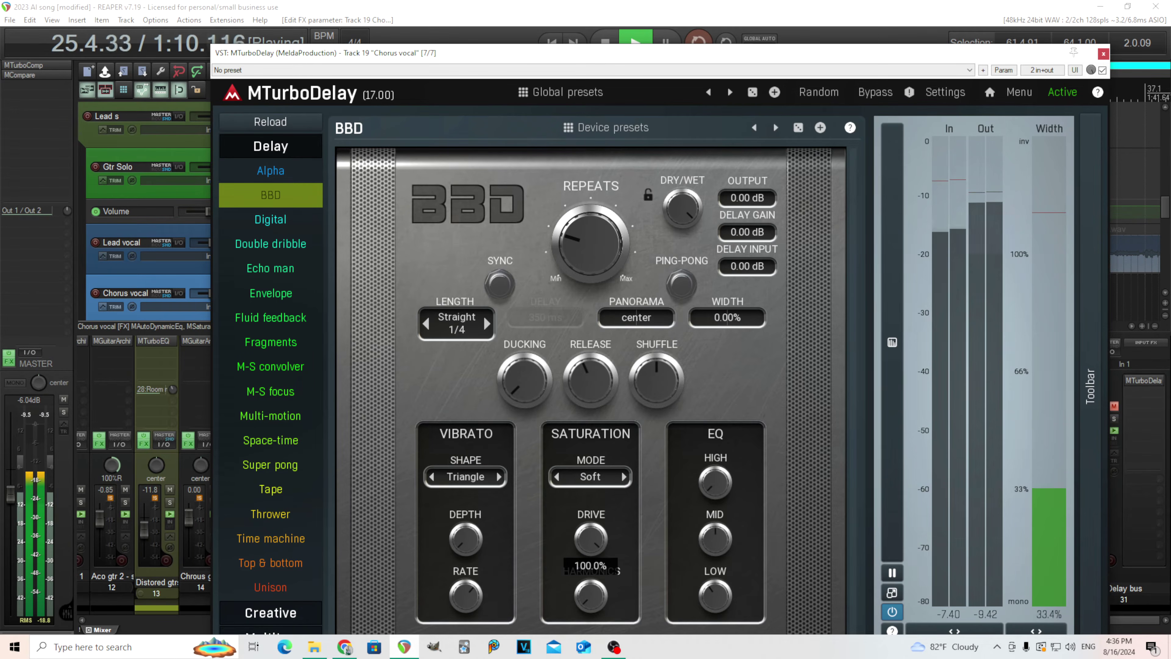
left_click_drag(590, 595, 592, 549)
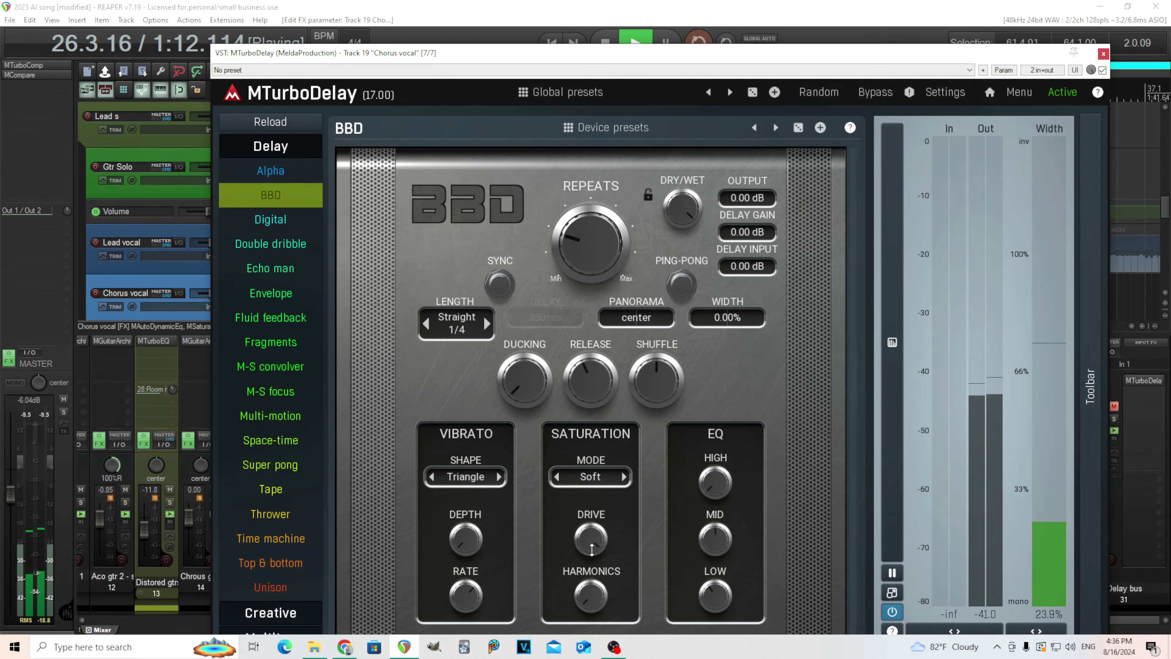
mouse_move(591, 595)
left_mouse_down()
mouse_move(591, 615)
mouse_move(595, 553)
mouse_move(596, 593)
left_mouse_up()
left_click(606, 43)
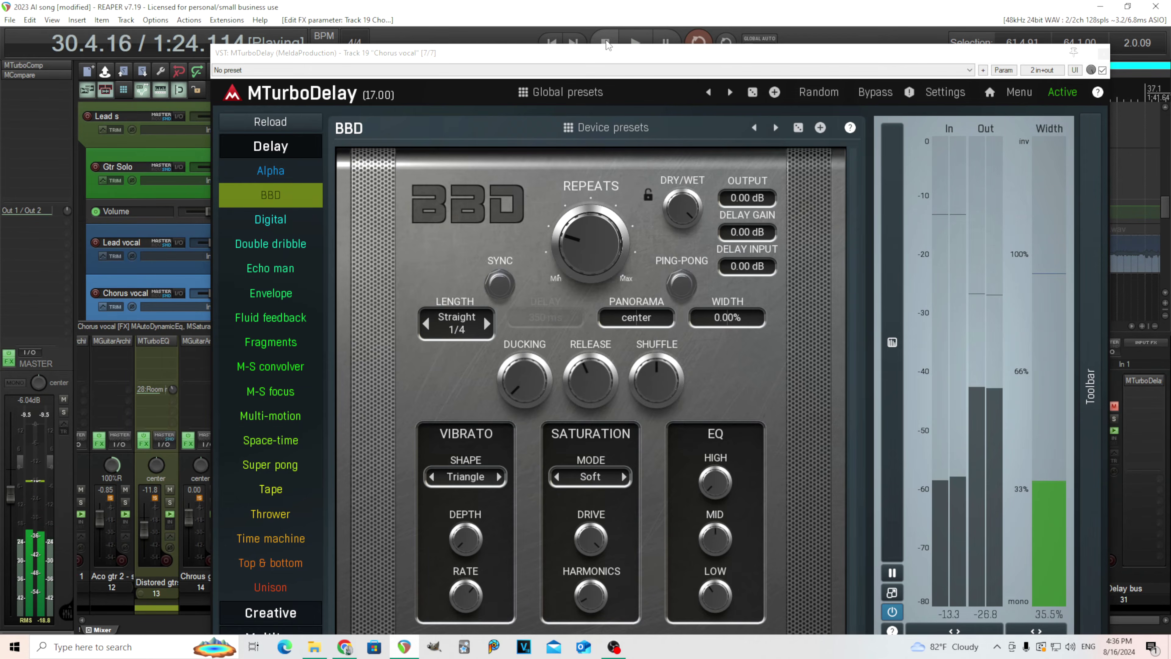
- Try the Fold saturation mode on the BBD delay and adjust Harmonics while playing the chorus vocal
left_click(603, 488)
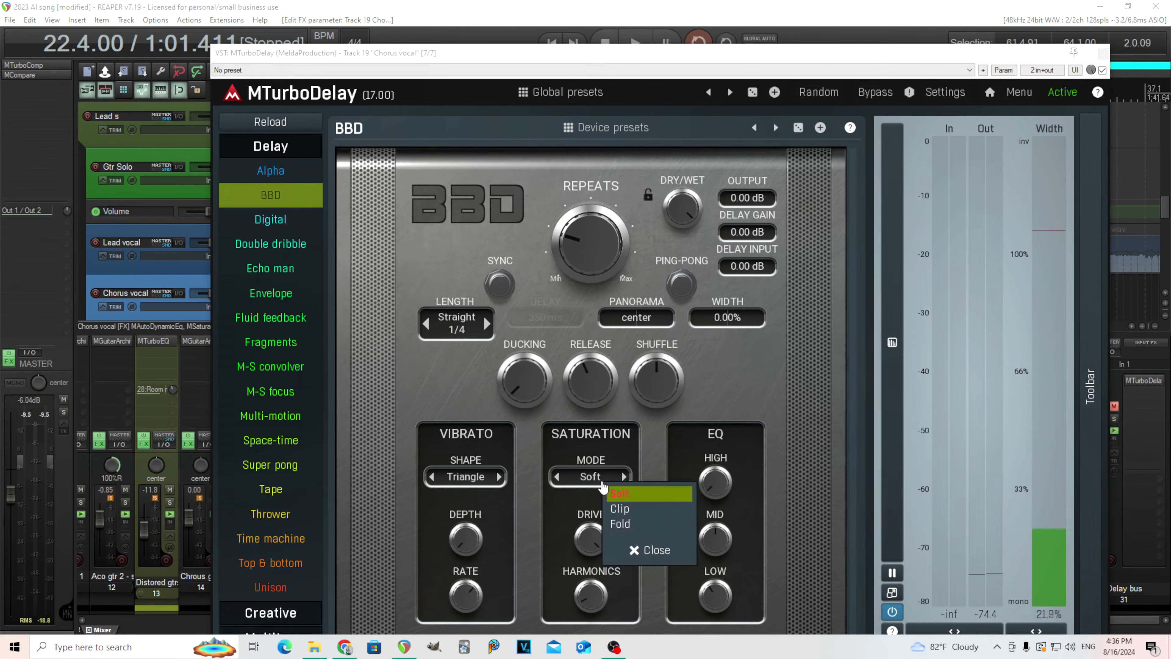
left_click(634, 524)
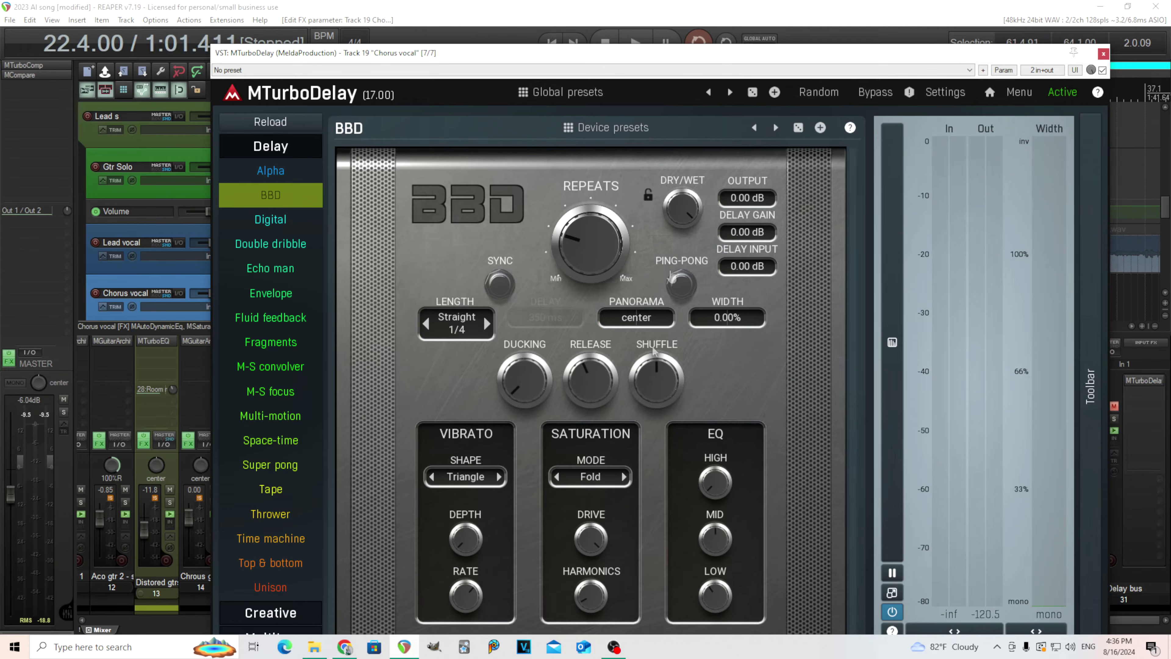
left_click(635, 43)
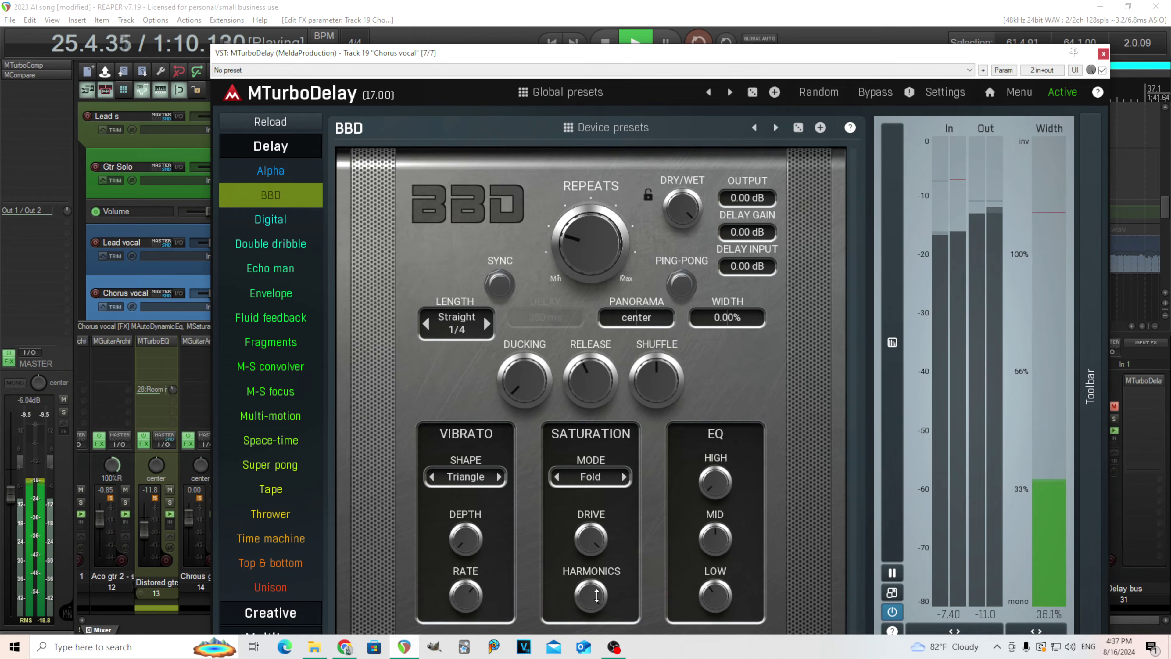
left_click_drag(596, 595, 596, 592)
key("space")
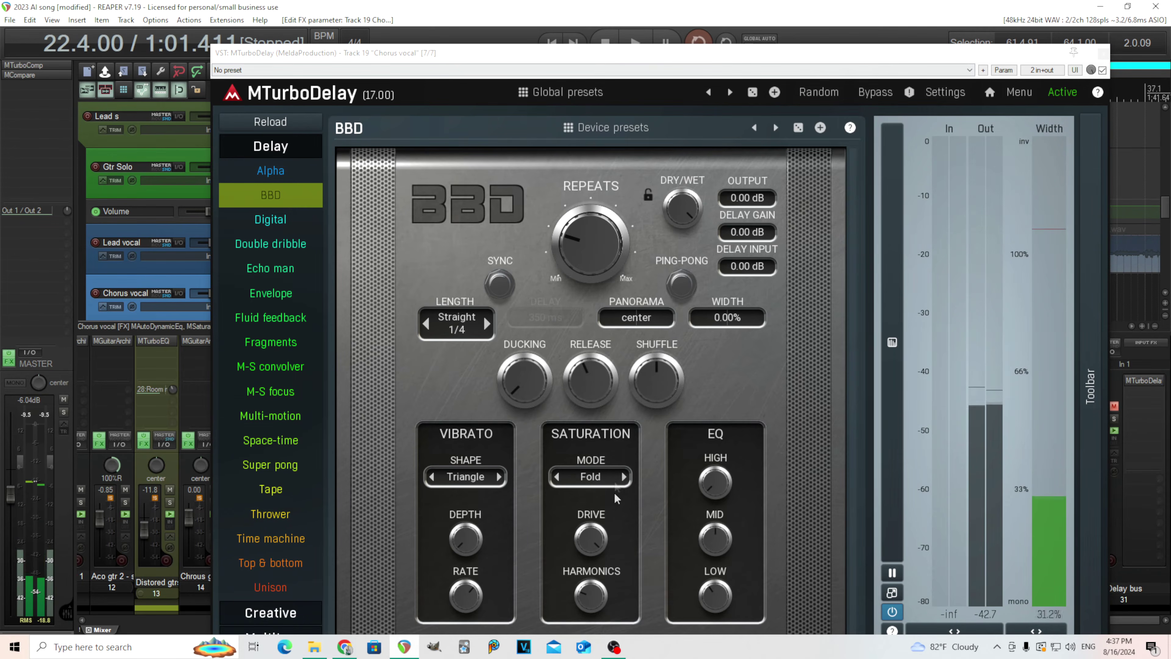
- Set the BBD saturation mode to Soft, Drive to about 67% and Harmonics to minimum, and fine-tune Drive while auditioning the vocal
left_click(593, 475)
left_click(604, 486)
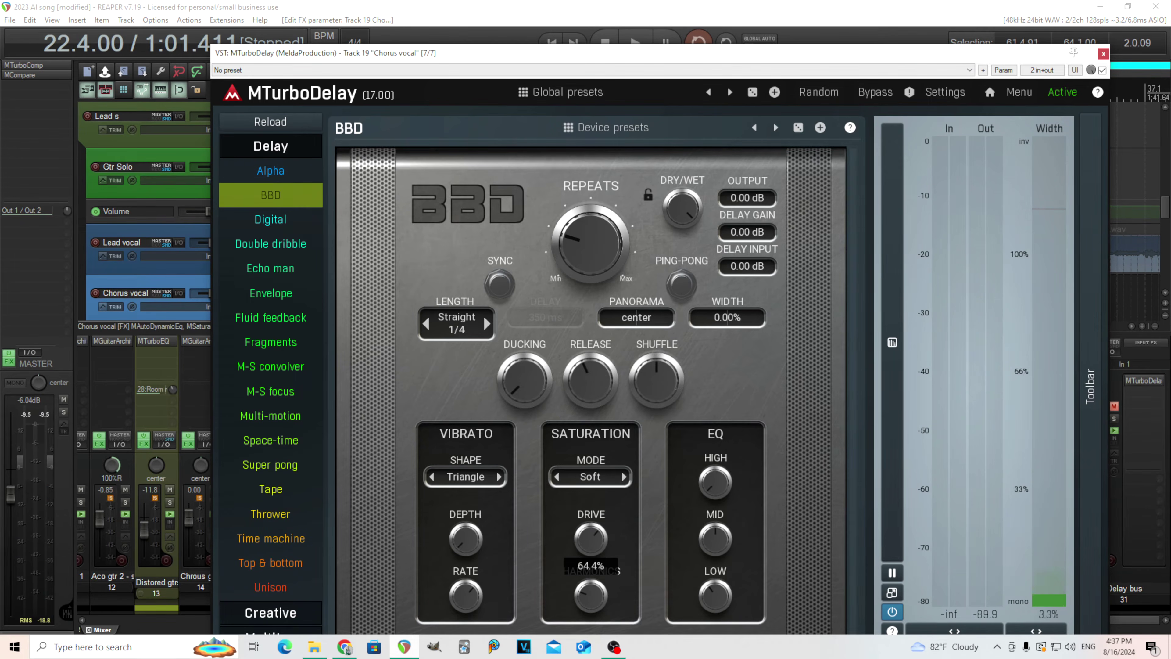
left_click_drag(599, 538, 599, 534)
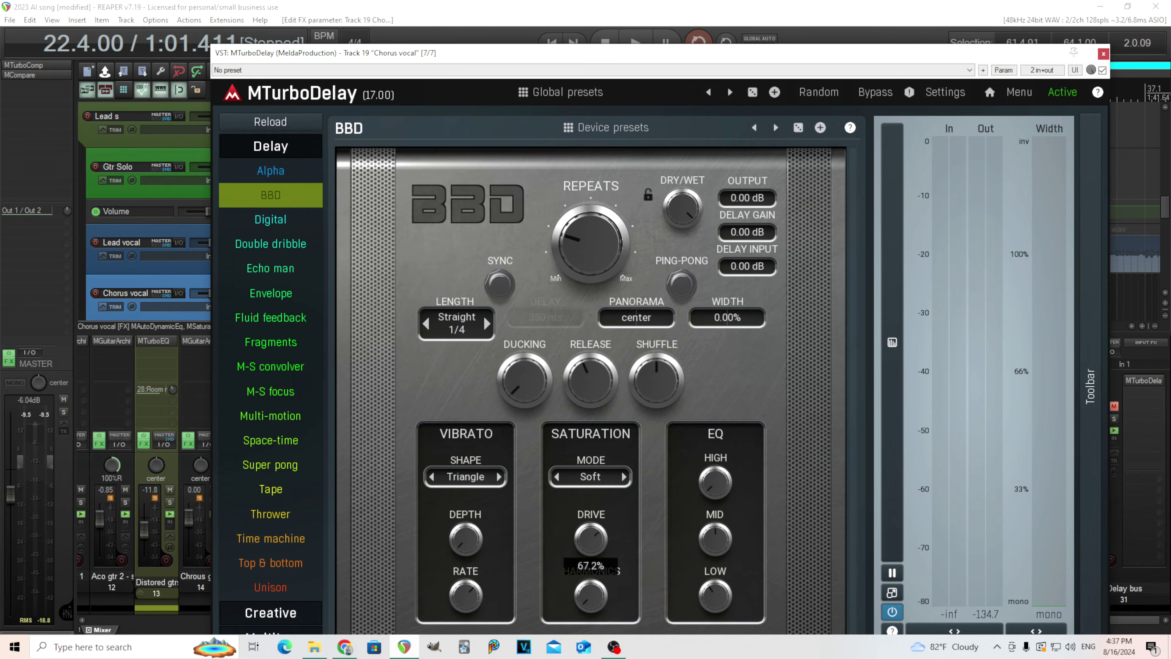
left_click(631, 42)
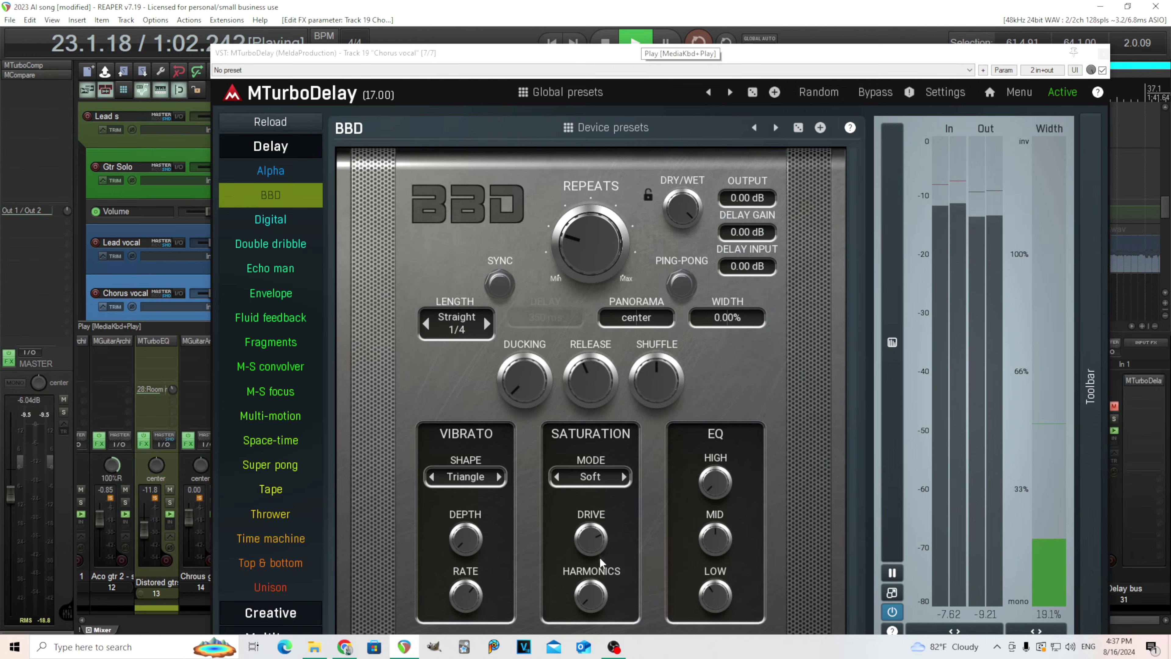
left_click_drag(590, 538, 590, 528)
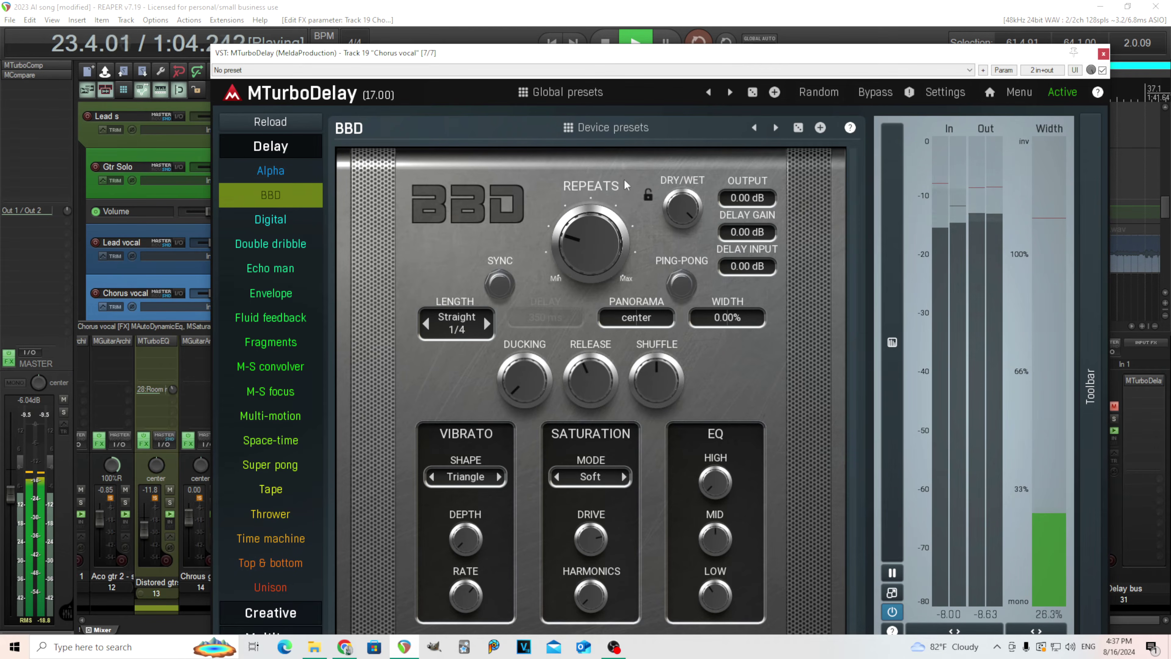
left_click(605, 42)
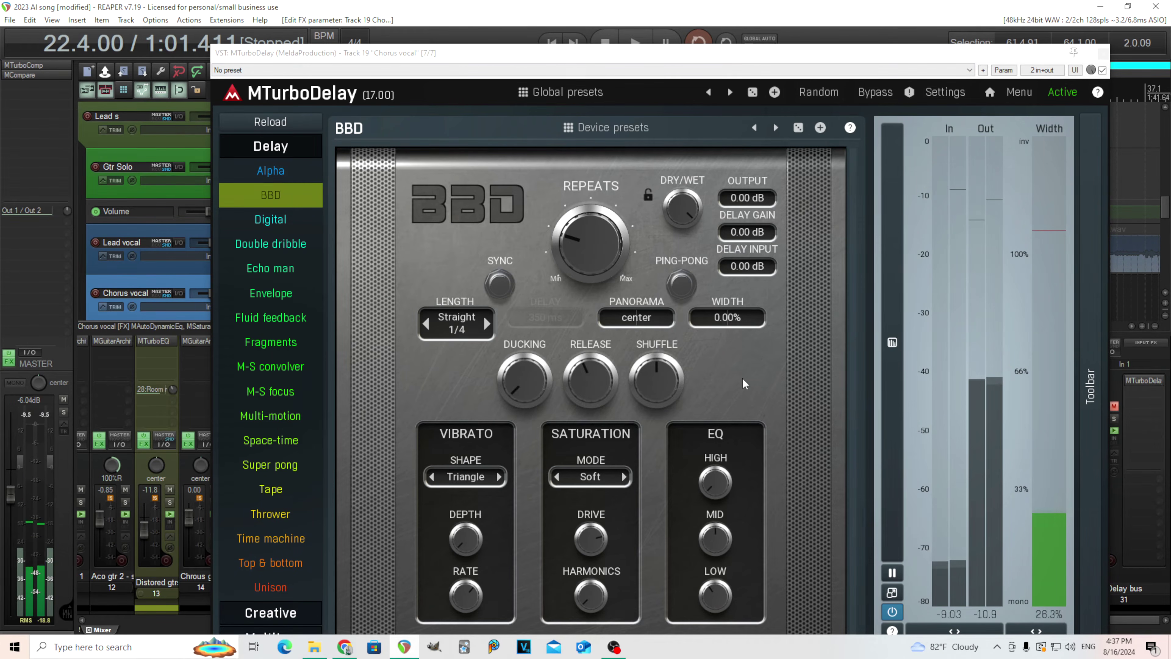
left_click(592, 539)
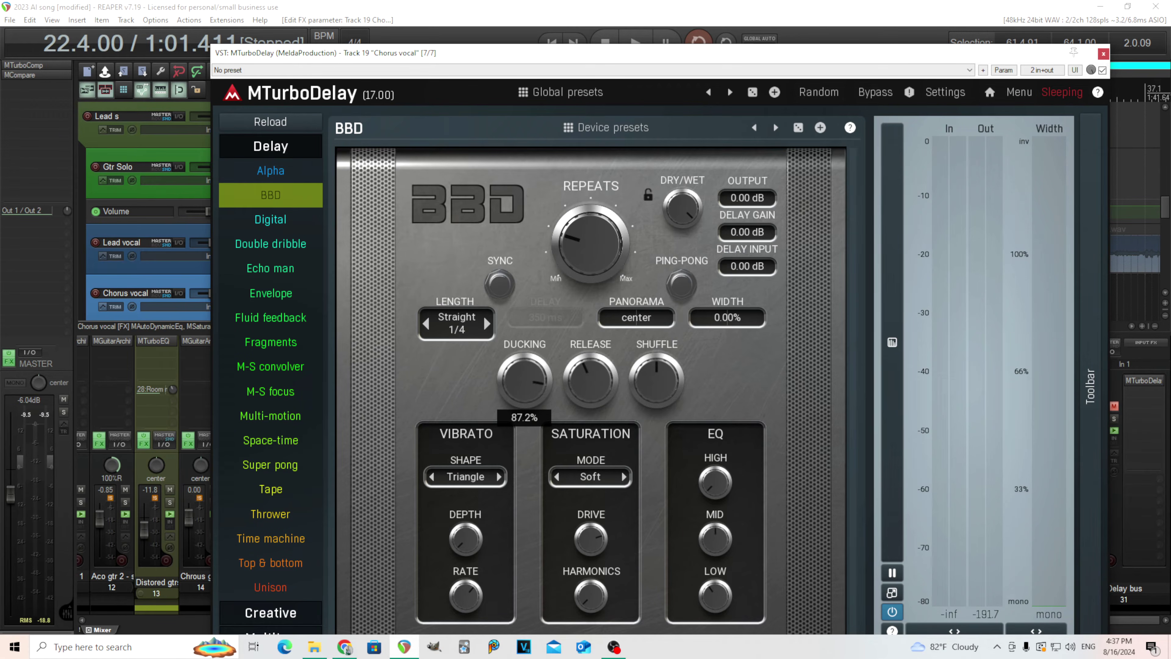
- Raise the BBD delay's Ducking to about 94% and ease it back slightly while auditioning the chorus vocal
left_click(640, 43)
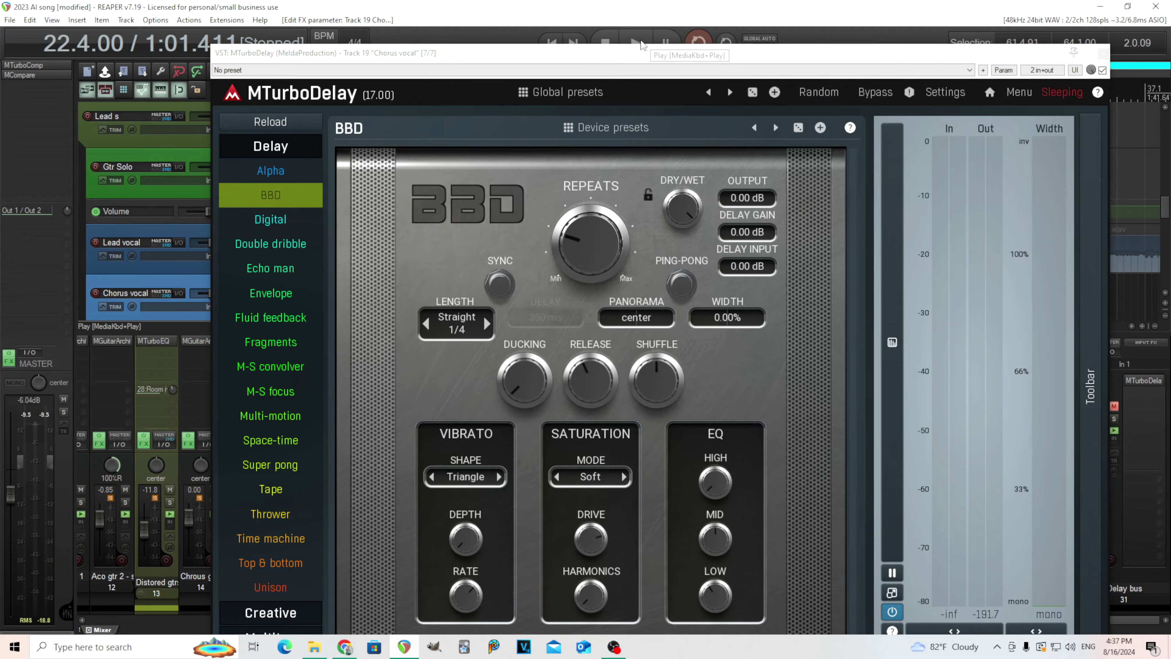
left_click_drag(524, 380, 525, 289)
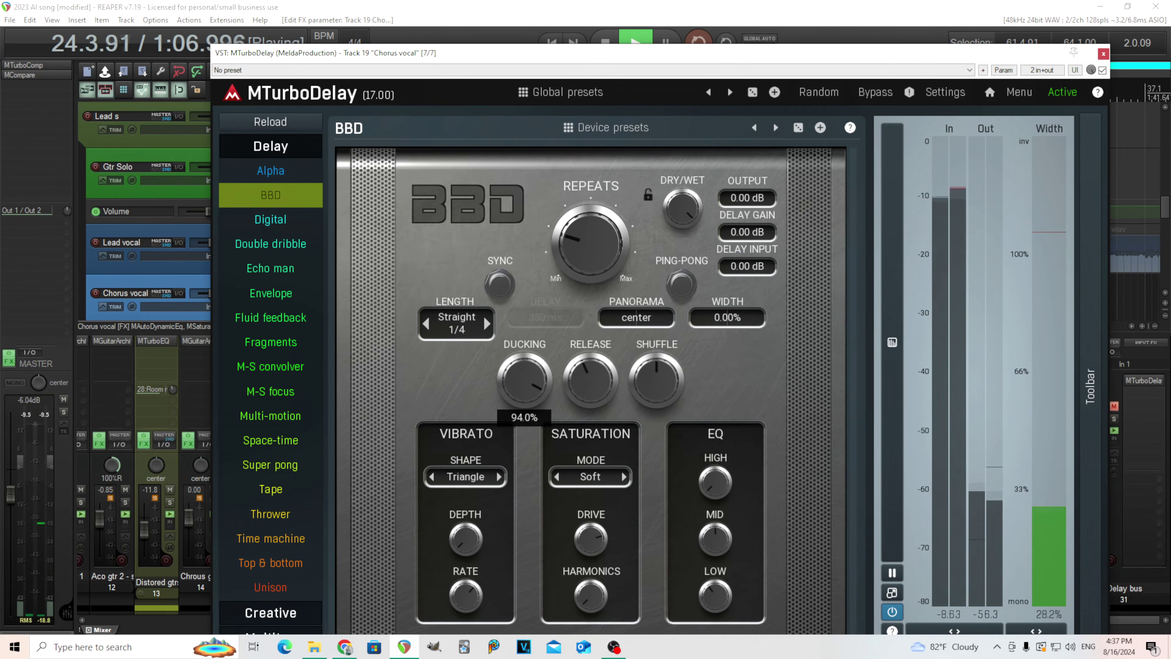
left_click_drag(524, 289, 525, 297)
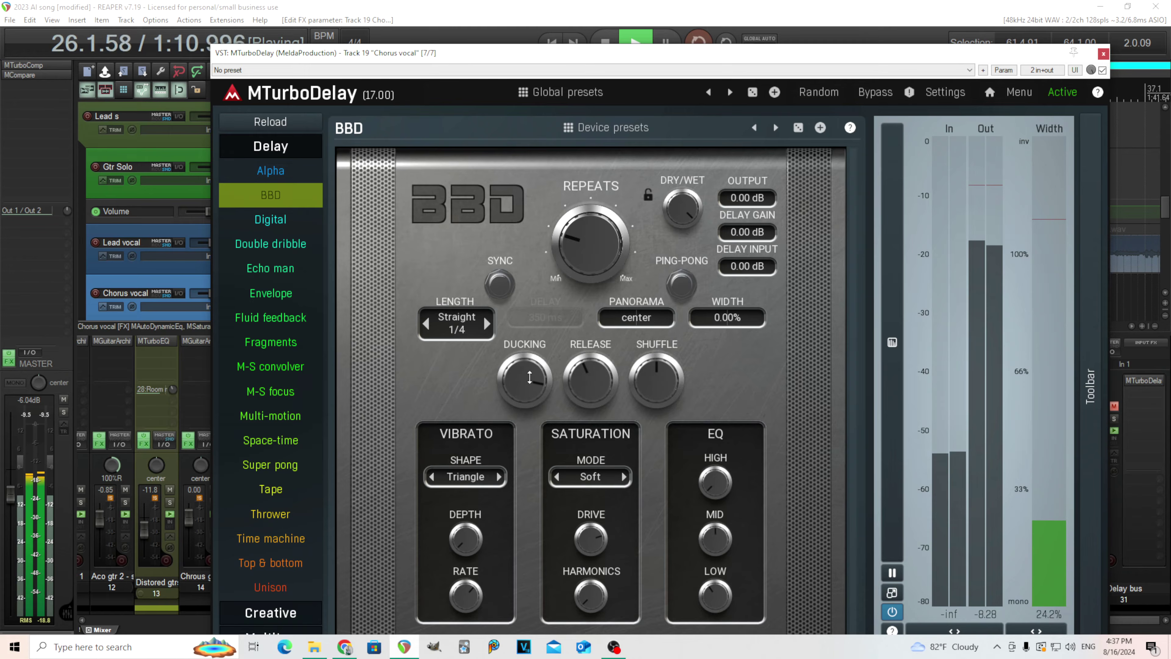
left_click(605, 40)
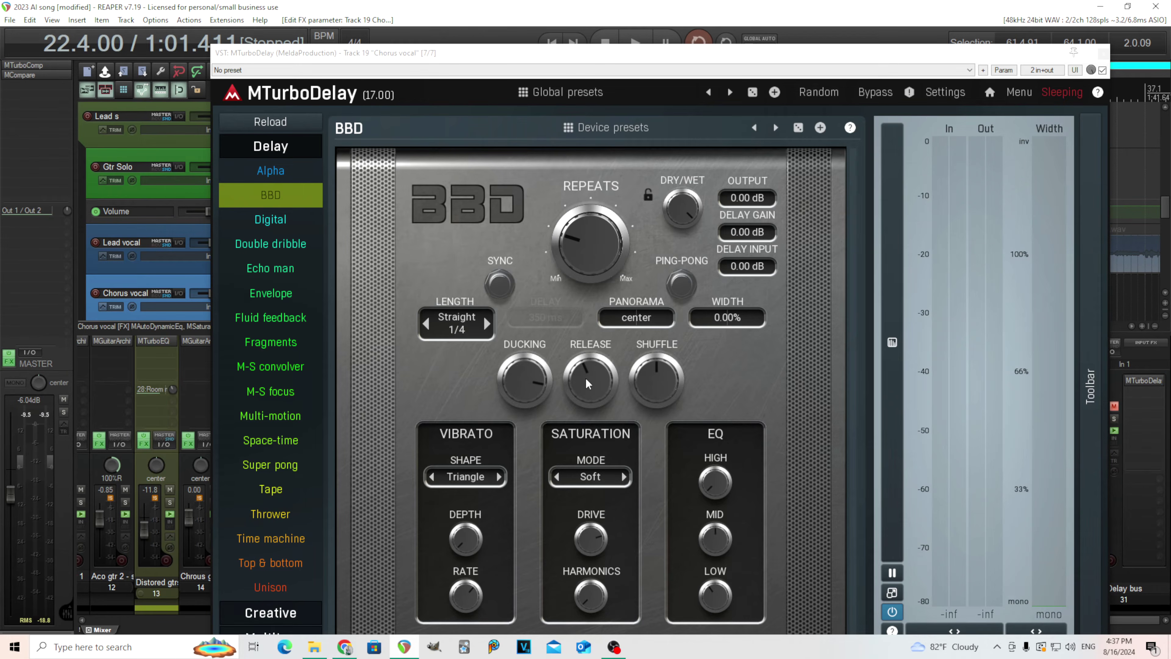
- Set the ducking Release to the tempo-synced 1/16 value and audition the chorus vocal
left_click(585, 377)
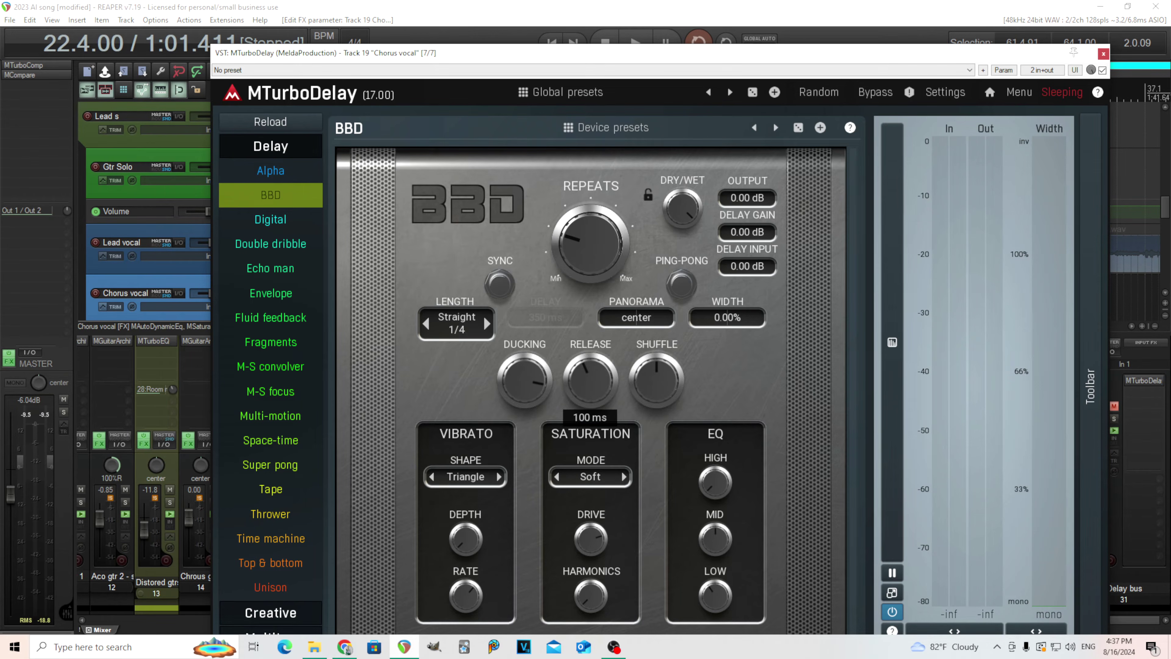
double_click(587, 381)
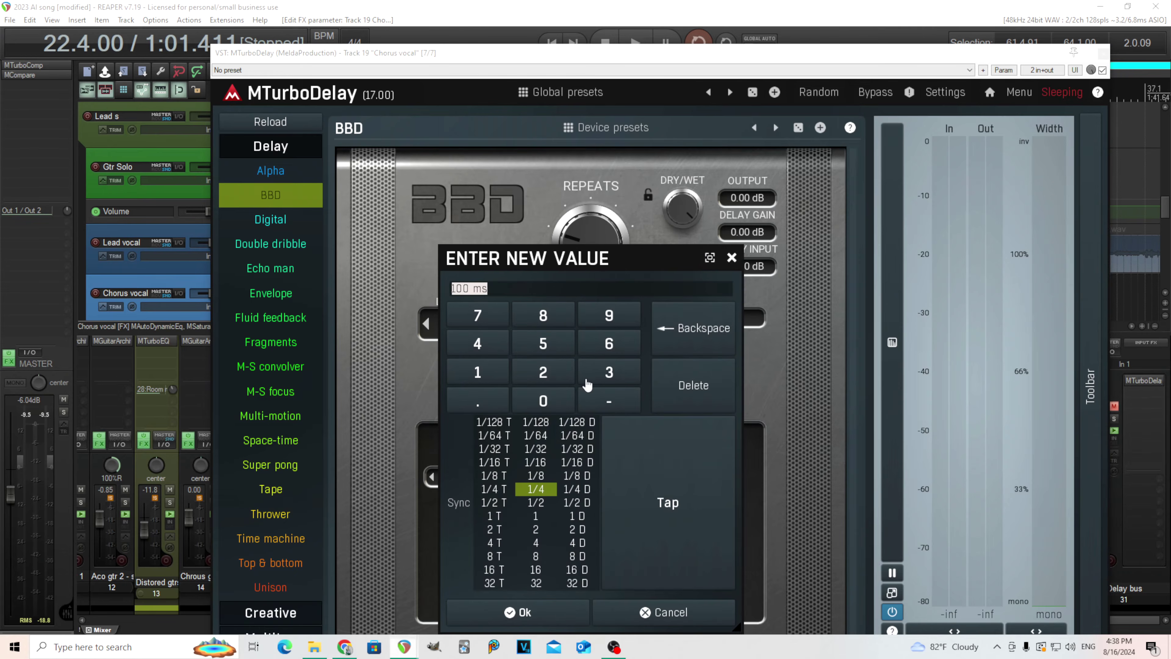
left_click(544, 467)
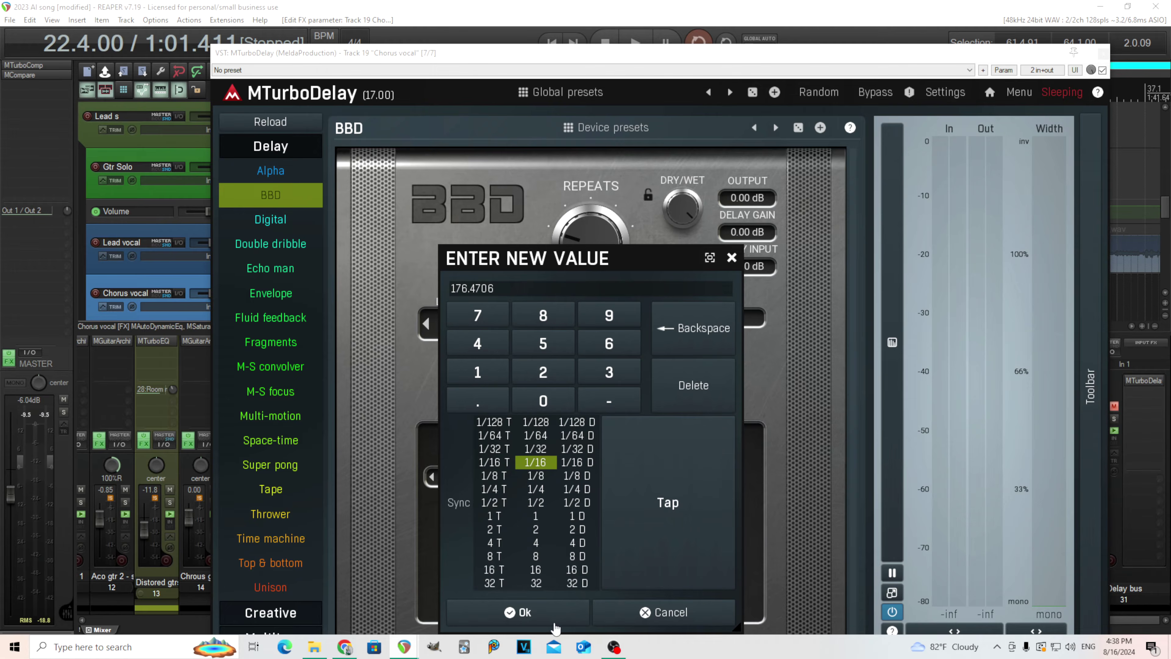
left_click(560, 608)
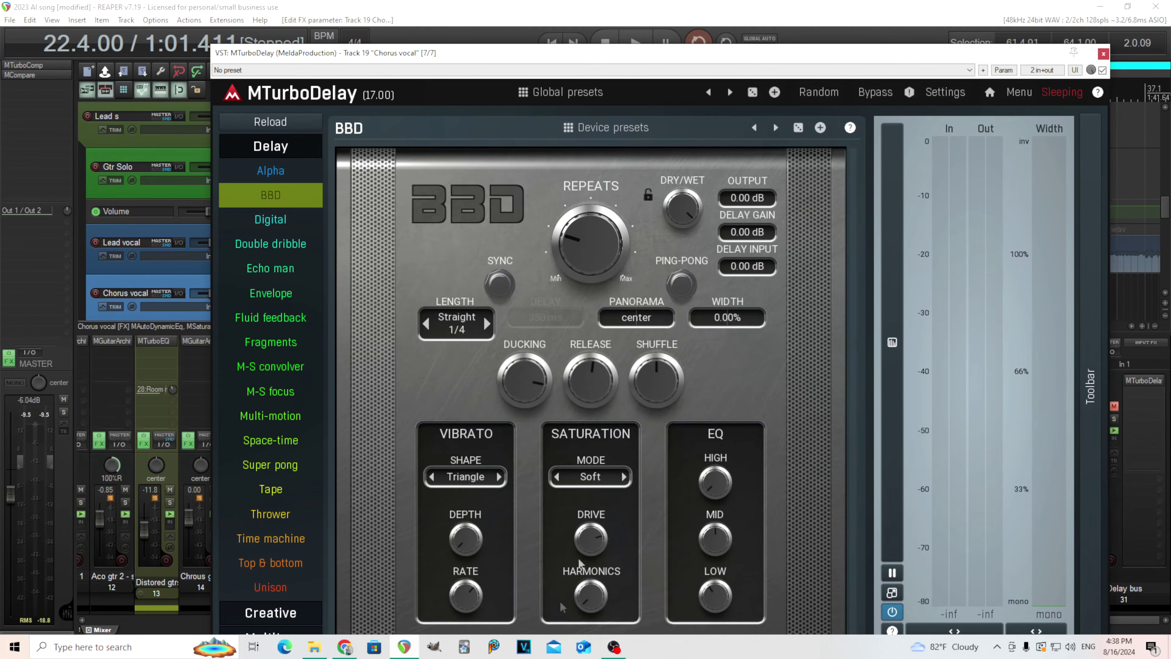
left_click(634, 39)
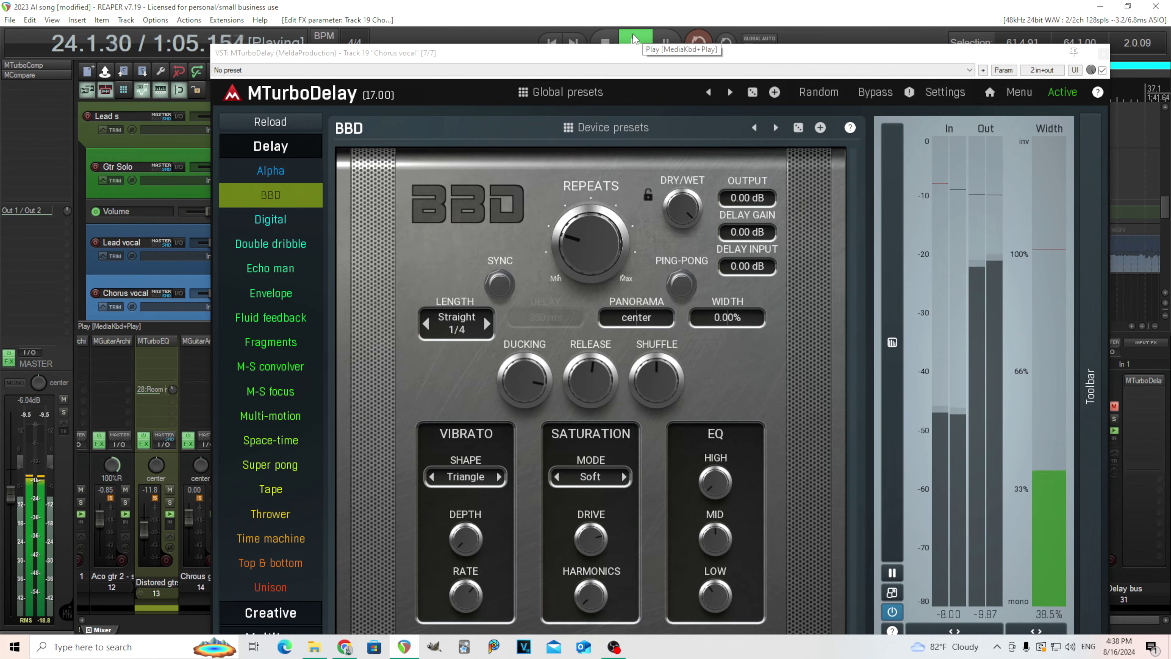
key("space")
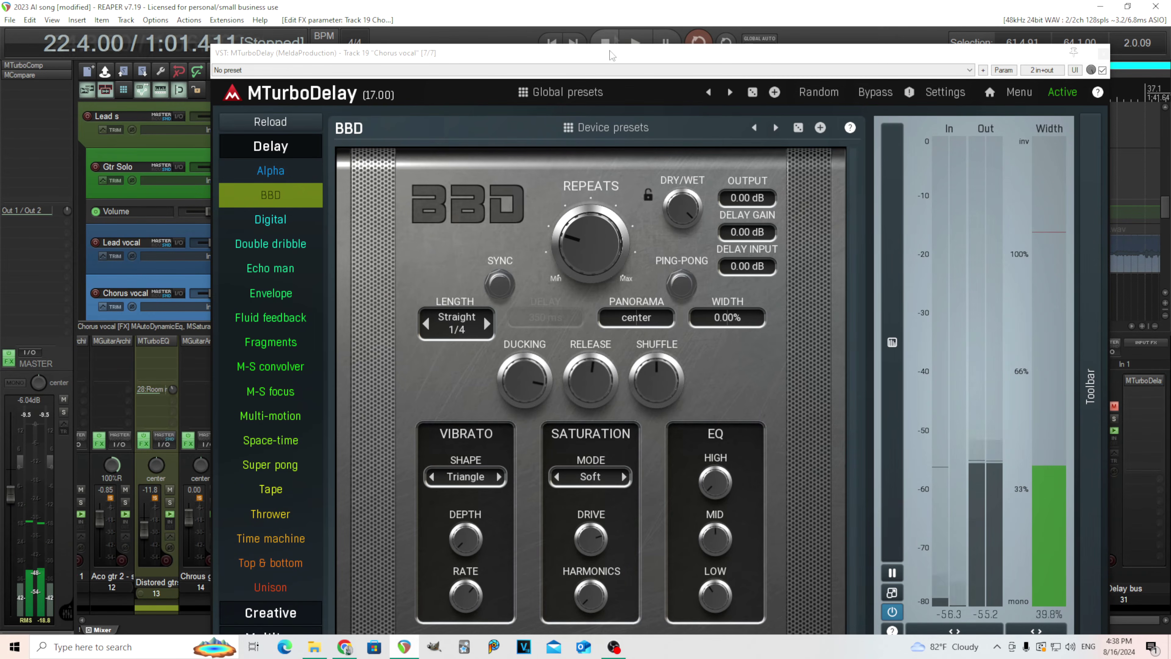
- Set the ducking Release to the tempo-synced 1/8 value and audition the chorus vocal
double_click(588, 399)
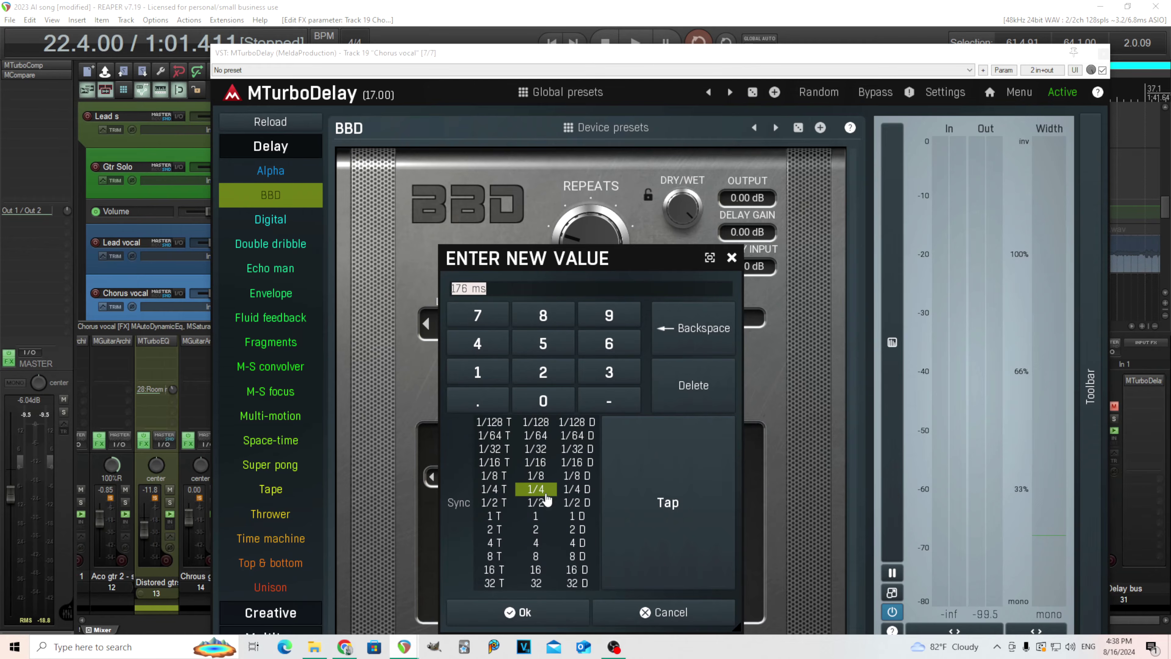
left_click(545, 477)
left_click(544, 464)
left_click(547, 479)
left_click(518, 612)
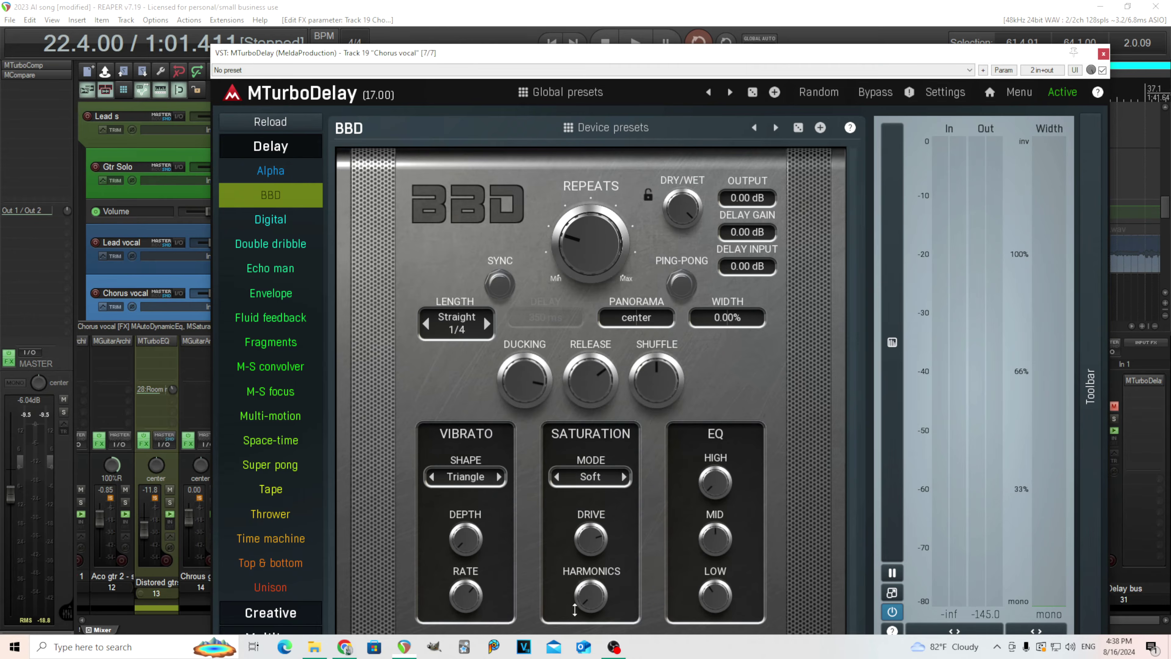
left_click(636, 43)
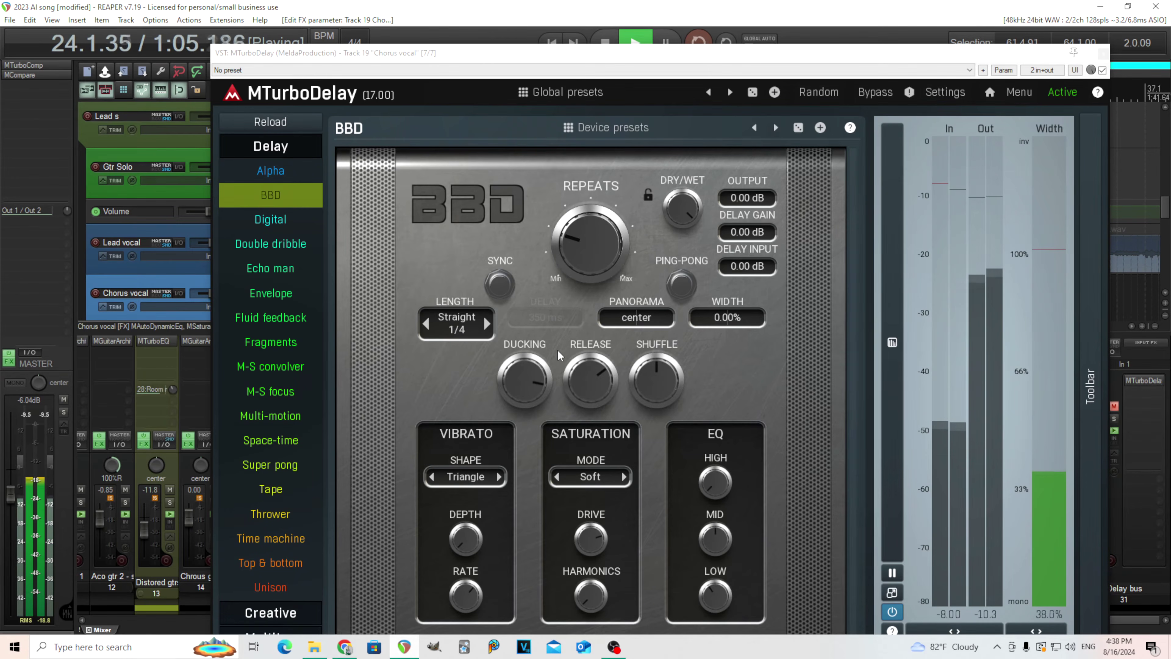
key("space")
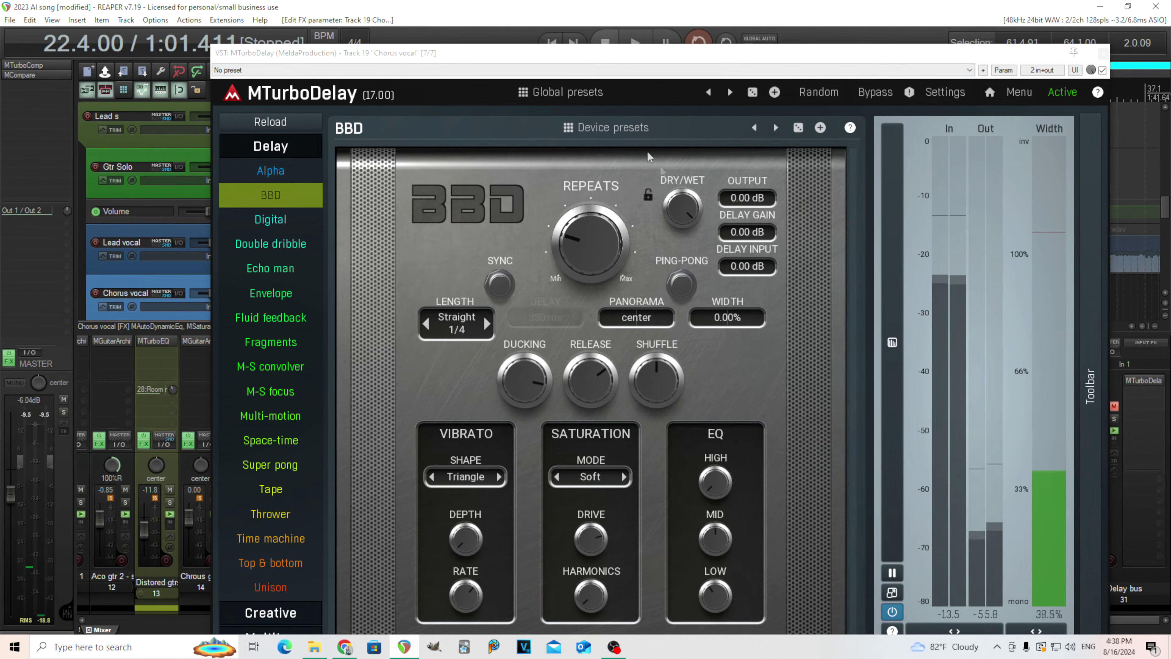
- Lower the BBD delay's Dry/Wet to about 25% while playing the chorus vocal
left_click_drag(680, 203, 680, 221)
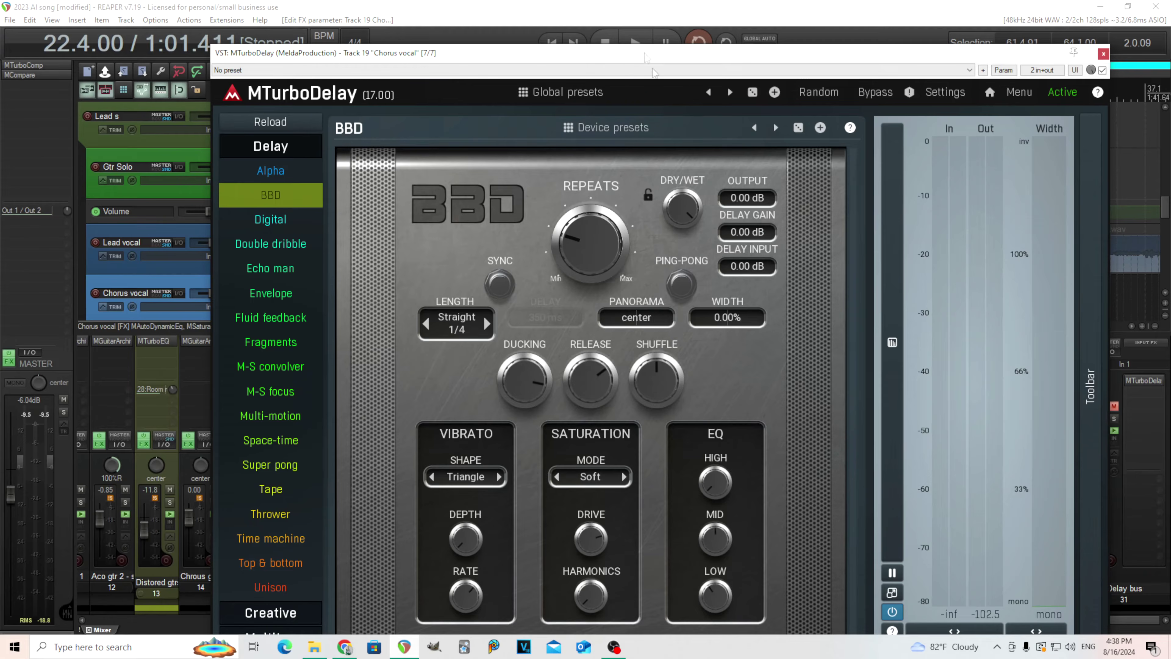
left_click(635, 40)
left_click_drag(681, 208, 681, 205)
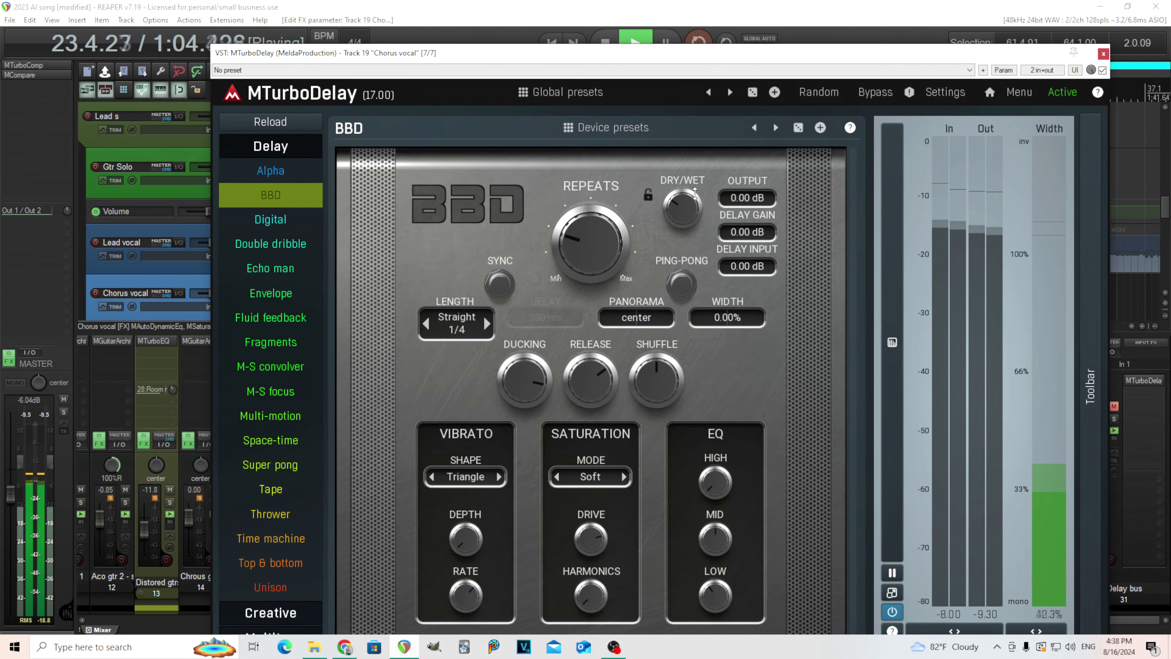
left_click_drag(695, 193, 690, 201)
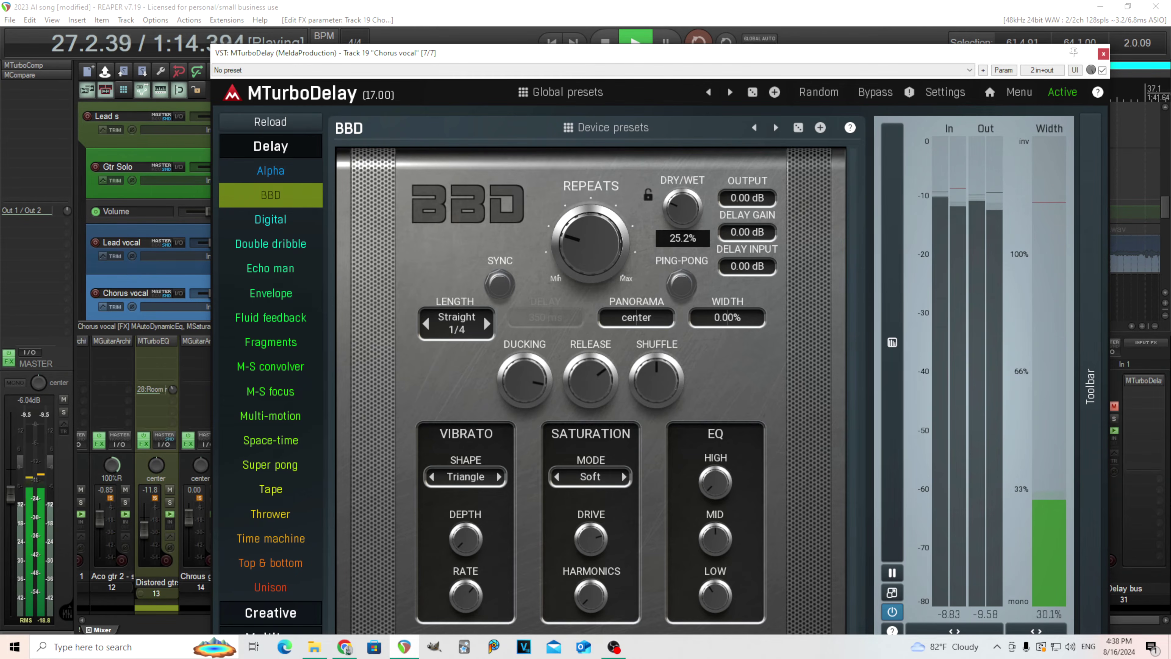
left_click(611, 40)
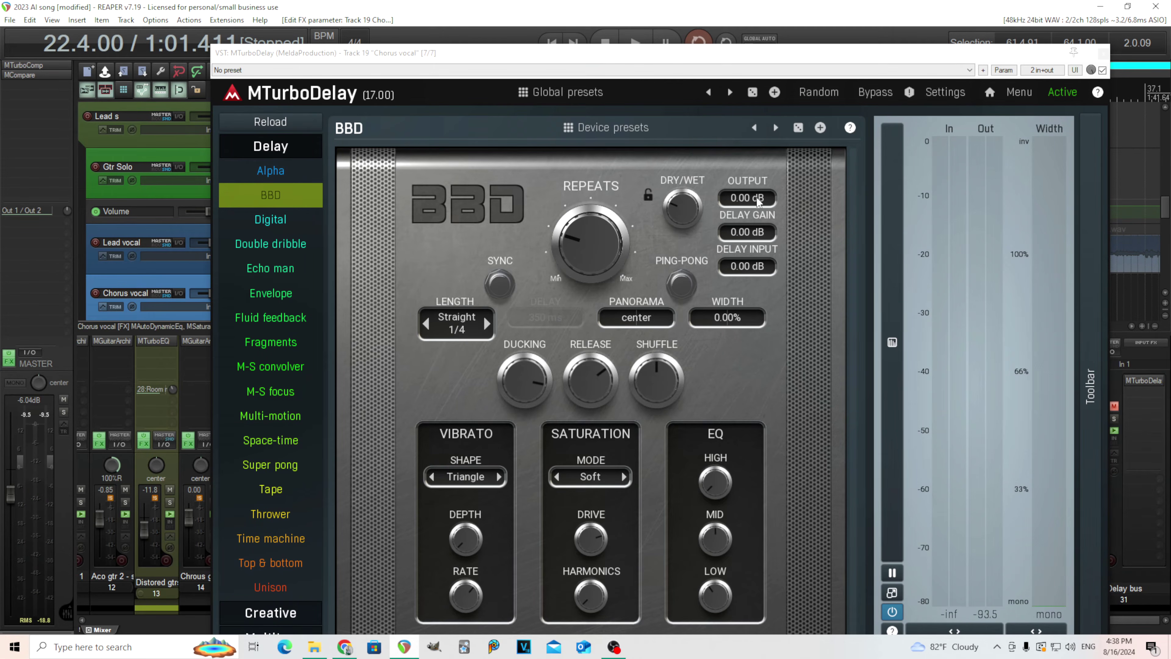
- Set Delay Gain to about -10 dB while playing the vocal, trying a lower Output level and resetting it to 0 dB
left_click(636, 42)
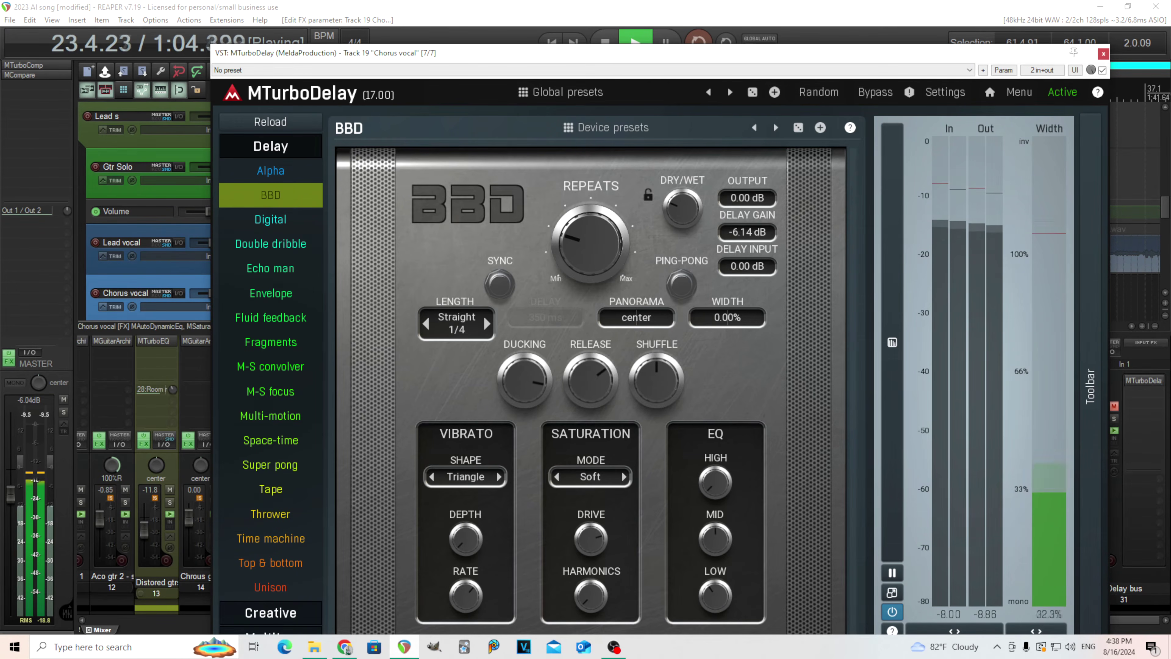
scroll(739, 232, "down", 5)
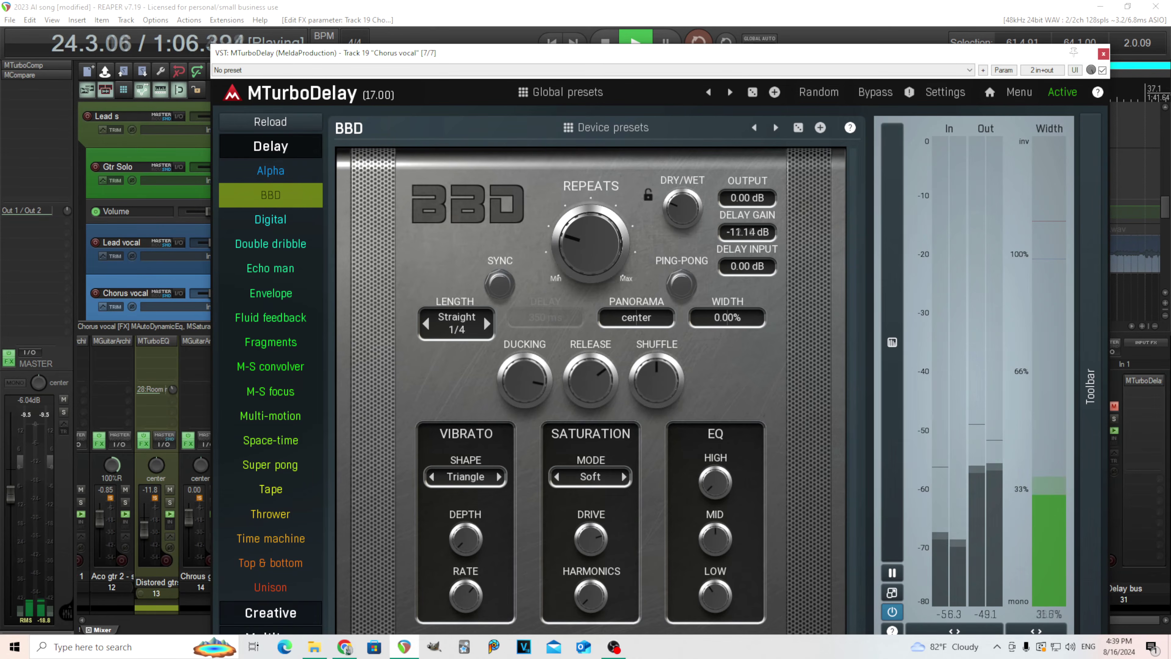
scroll(739, 232, "down", 1)
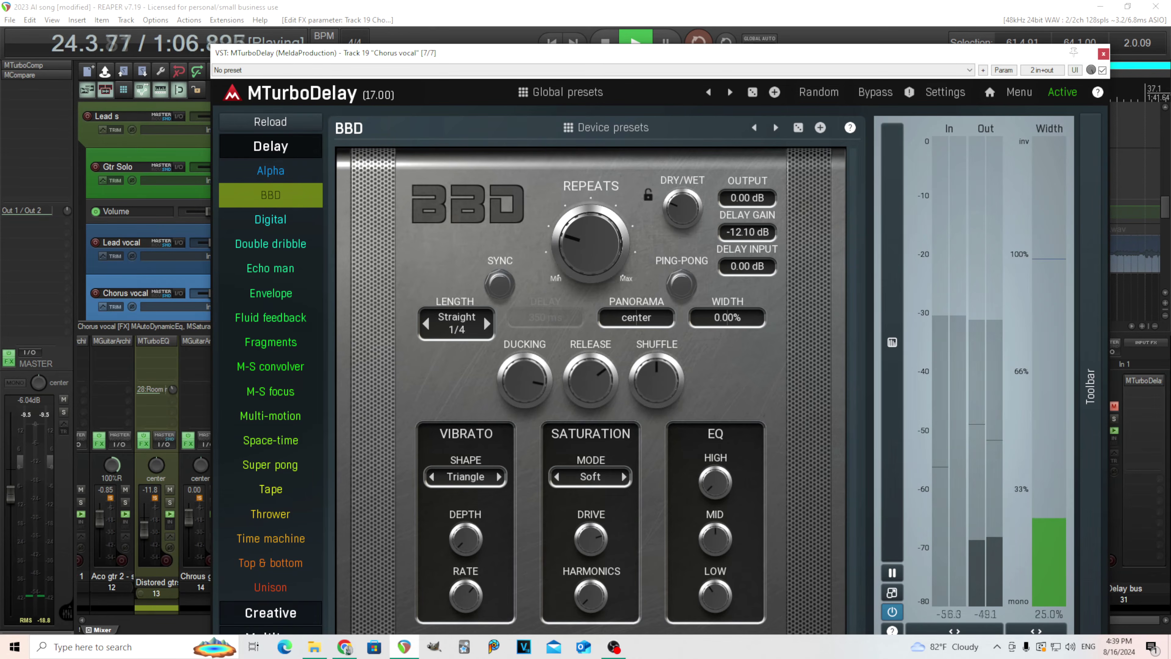
double_click(767, 232)
left_click_drag(760, 197, 760, 291)
double_click(760, 198)
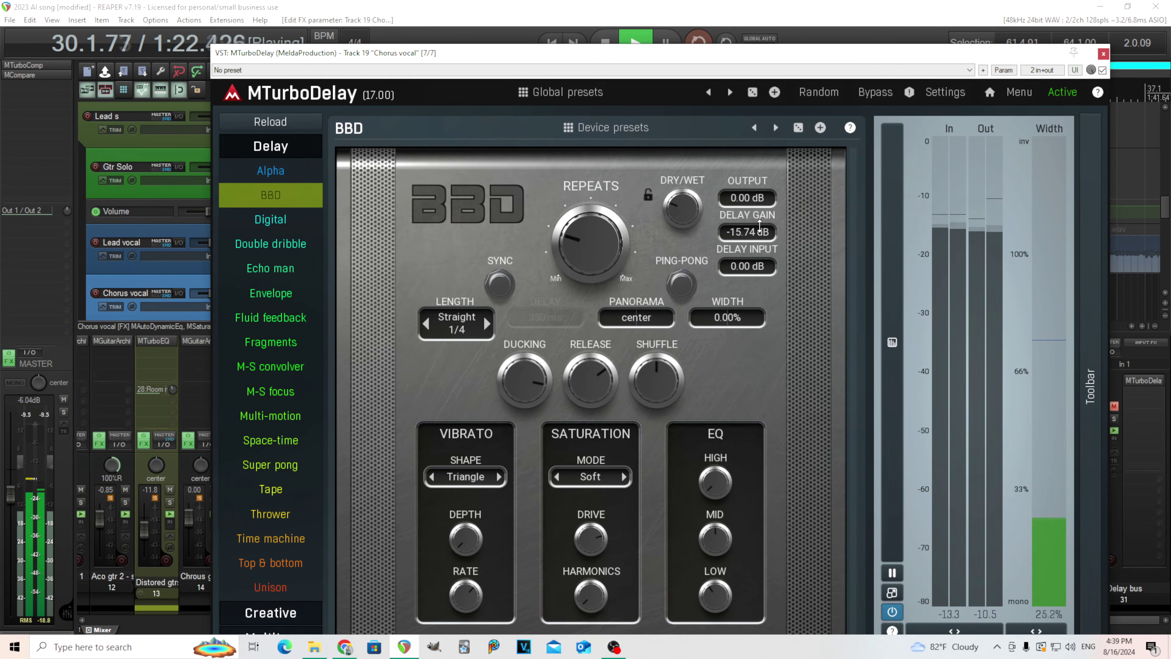
left_click_drag(759, 225, 760, 208)
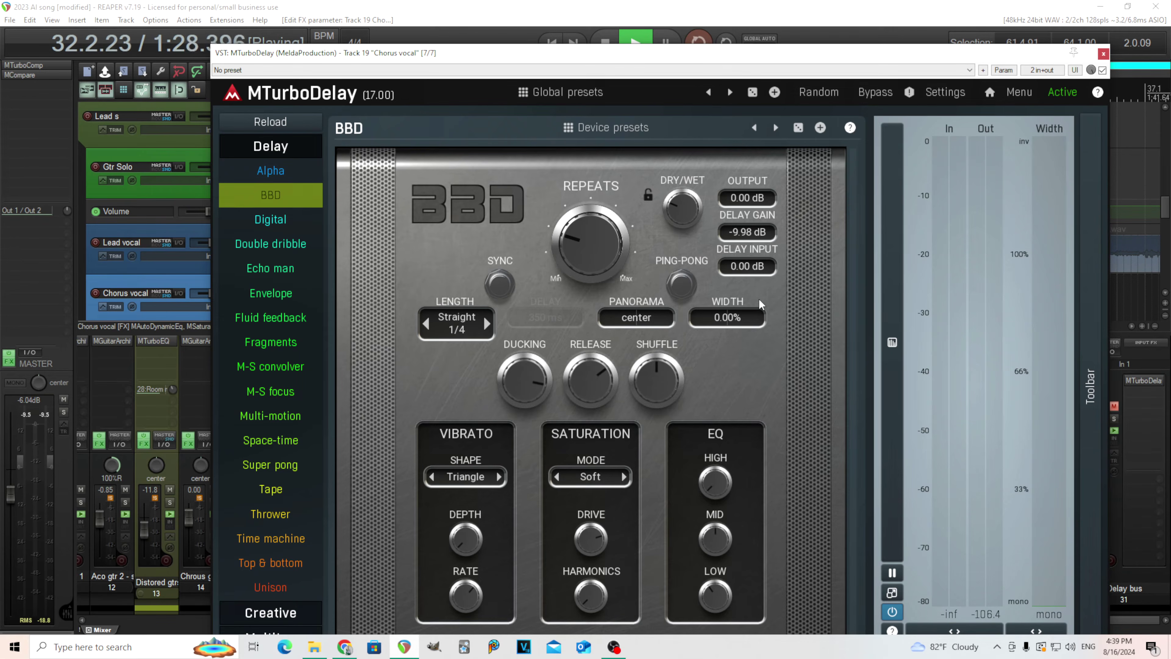
left_click(605, 40)
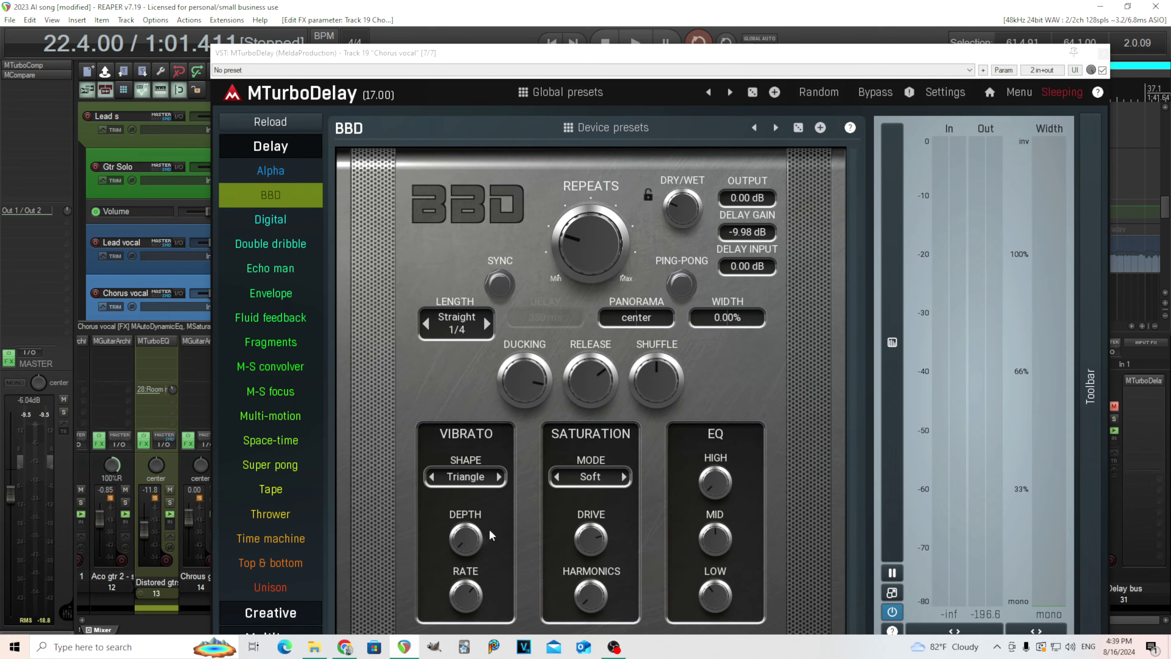
- Load the Tape delay device in MTurboDelay in place of the BBD
left_click(277, 493)
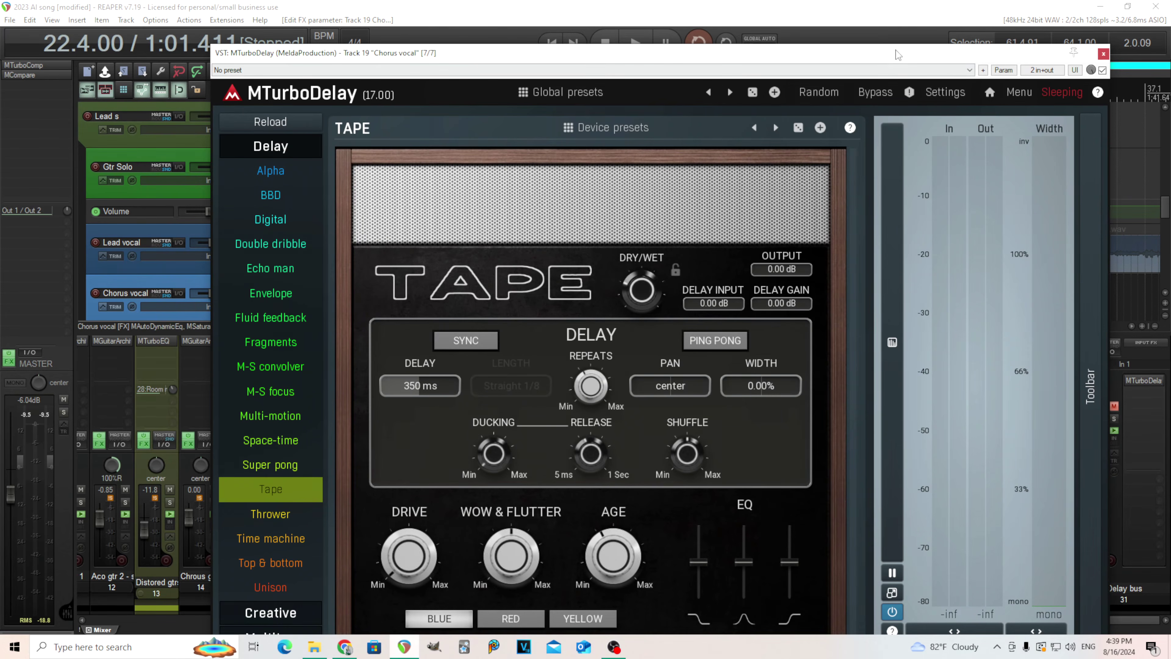
- Load the Tabbed device from the Multitap category in place of Tape
left_click_drag(897, 54, 900, 33)
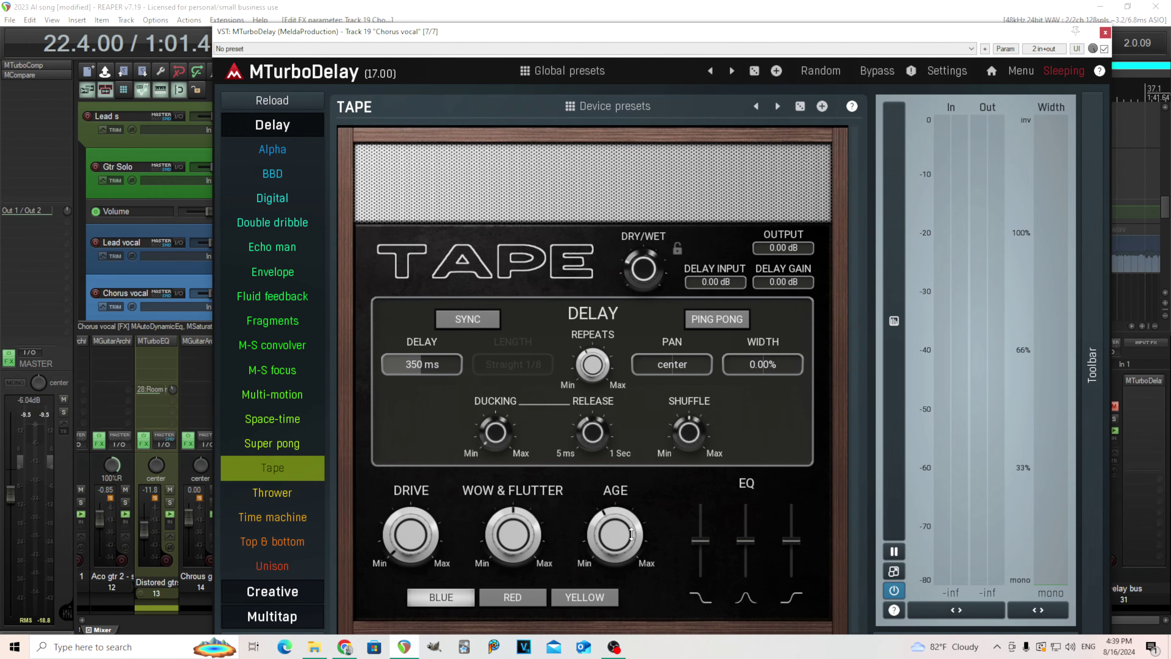
left_click_drag(515, 443, 515, 441)
left_click_drag(592, 431, 593, 431)
left_click_drag(701, 541, 700, 544)
left_click(282, 626)
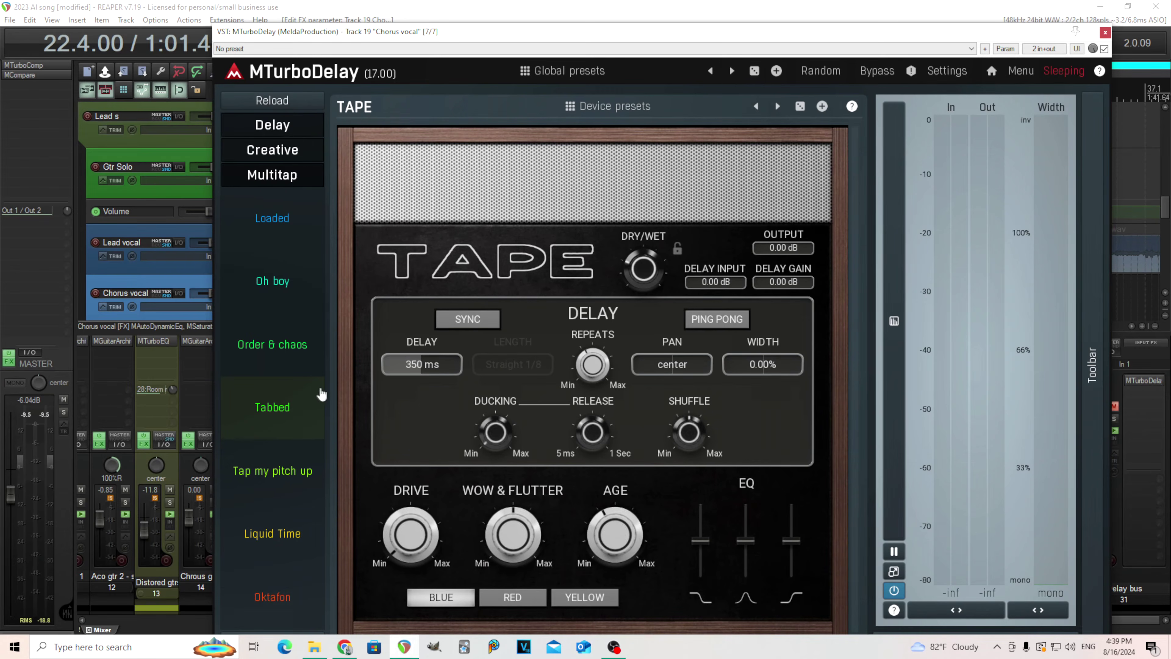
left_click(305, 398)
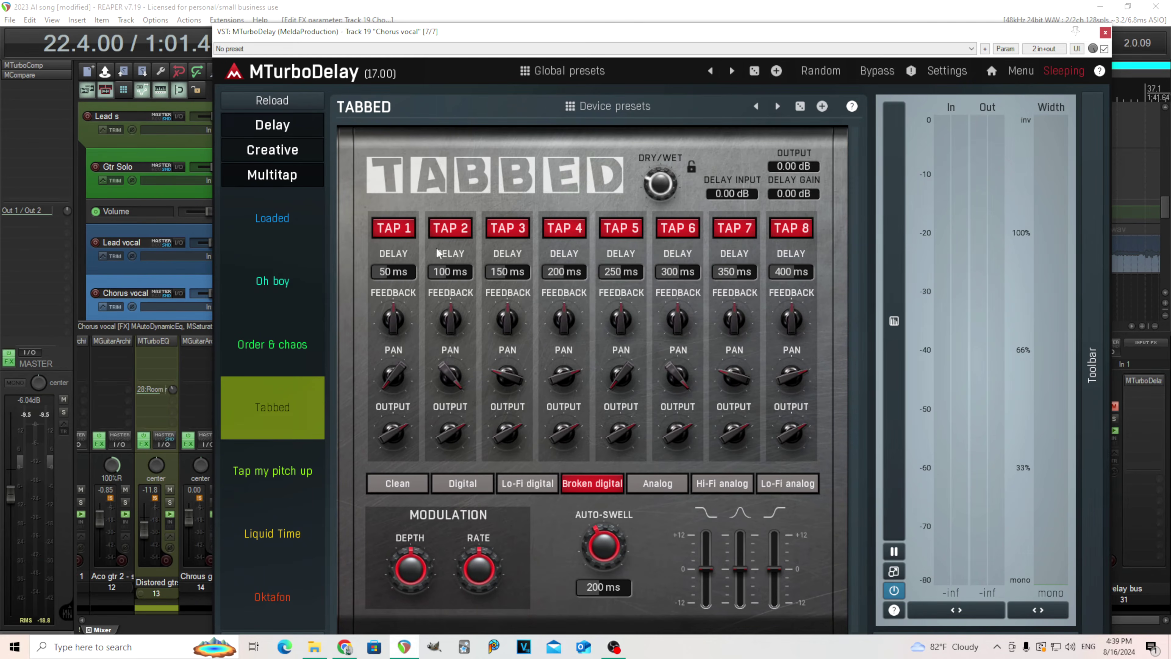
- Switch off taps 1 to 6 in Tabbed, leaving taps 7 and 8 on, and set Auto-Swell to 0 ms
left_click(400, 229)
left_click(429, 231)
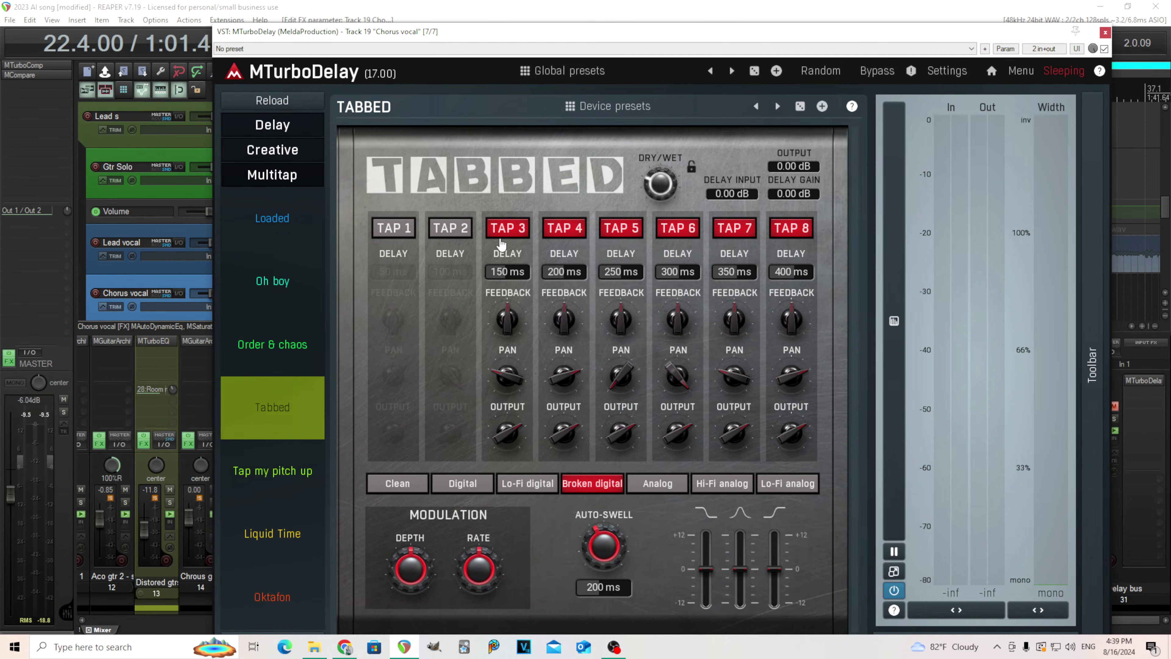
left_click(503, 235)
left_click(556, 231)
left_click(600, 229)
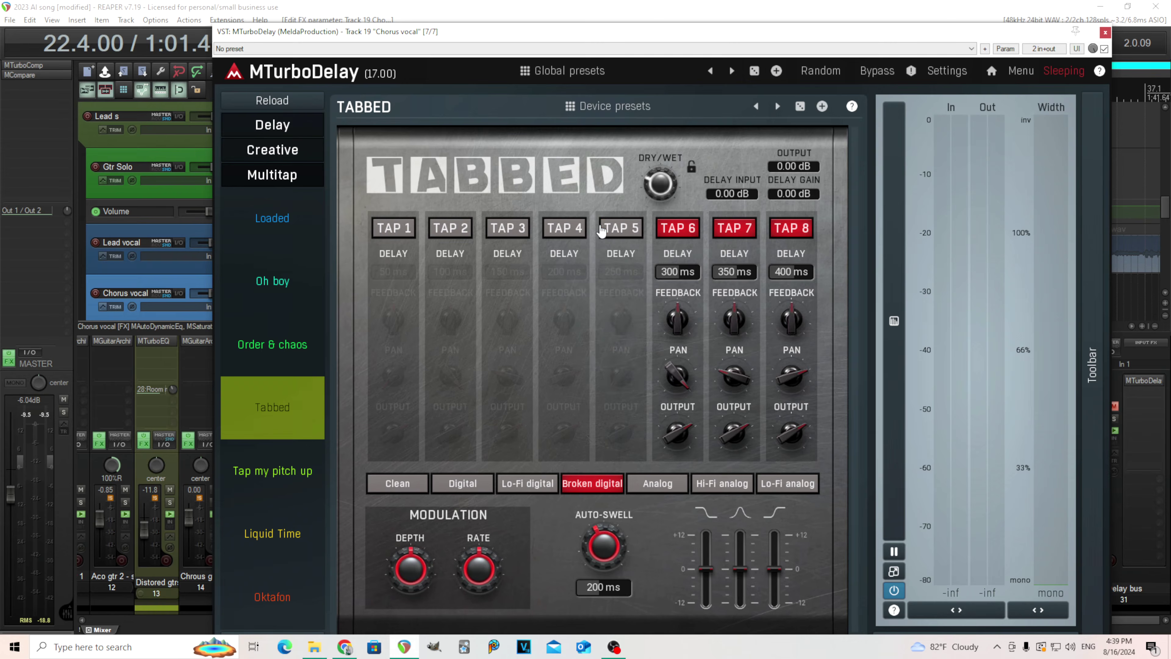
left_click(668, 230)
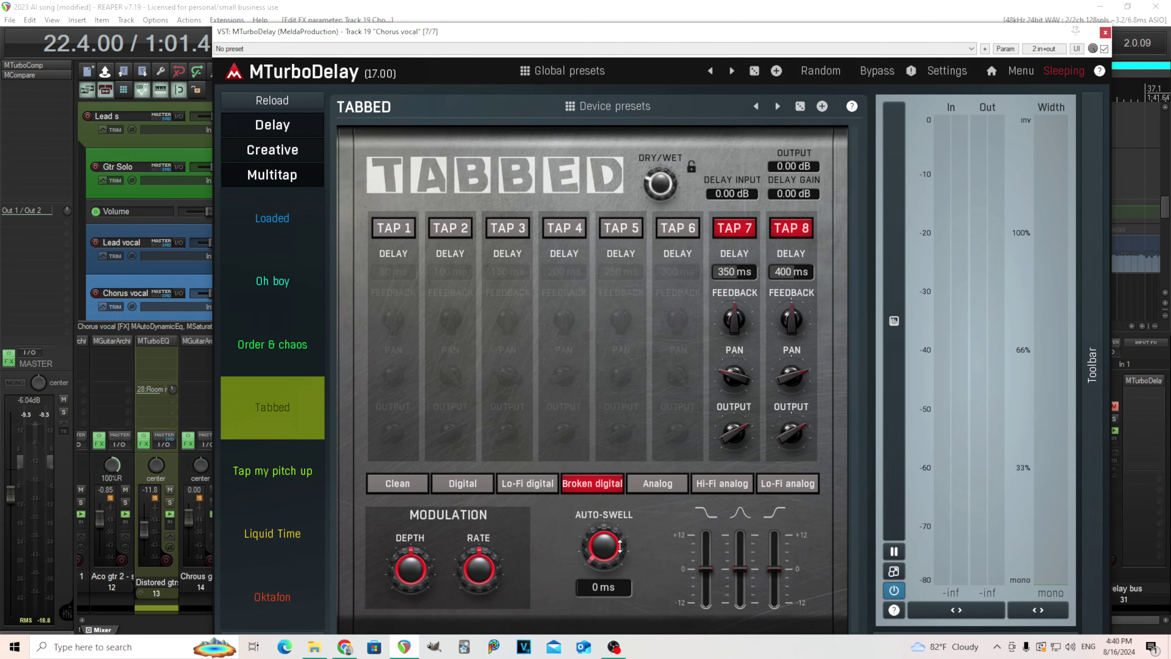
- Audition the chorus vocal through the two remaining Tabbed taps, then stop playback
left_click_drag(675, 32, 680, 94)
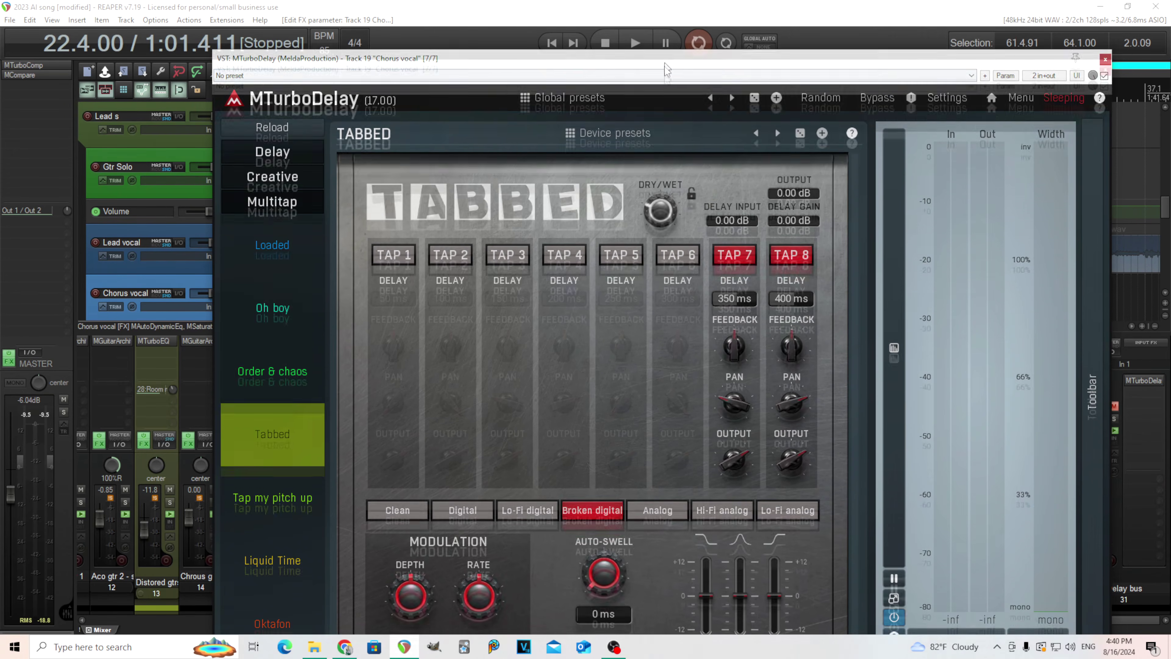
left_click(640, 51)
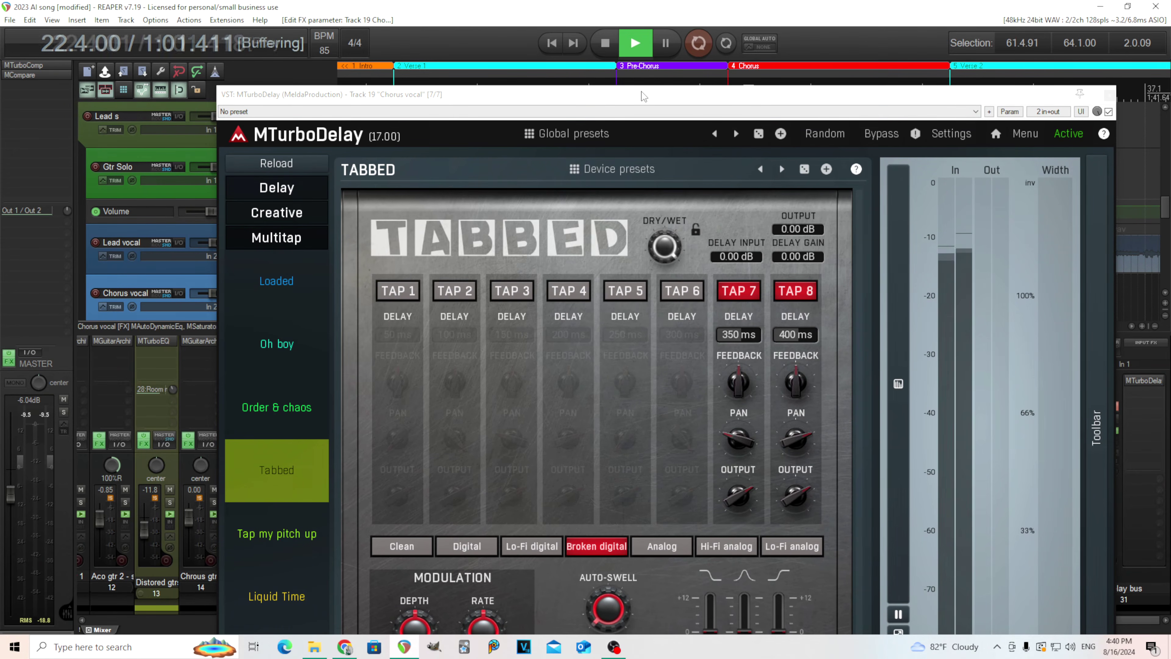
left_click(605, 43)
- Lower Tabbed's low and high EQ bands below 0 dB while playing the chorus vocal, then stop playback
left_click(396, 627)
left_click_drag(584, 68, 556, 30)
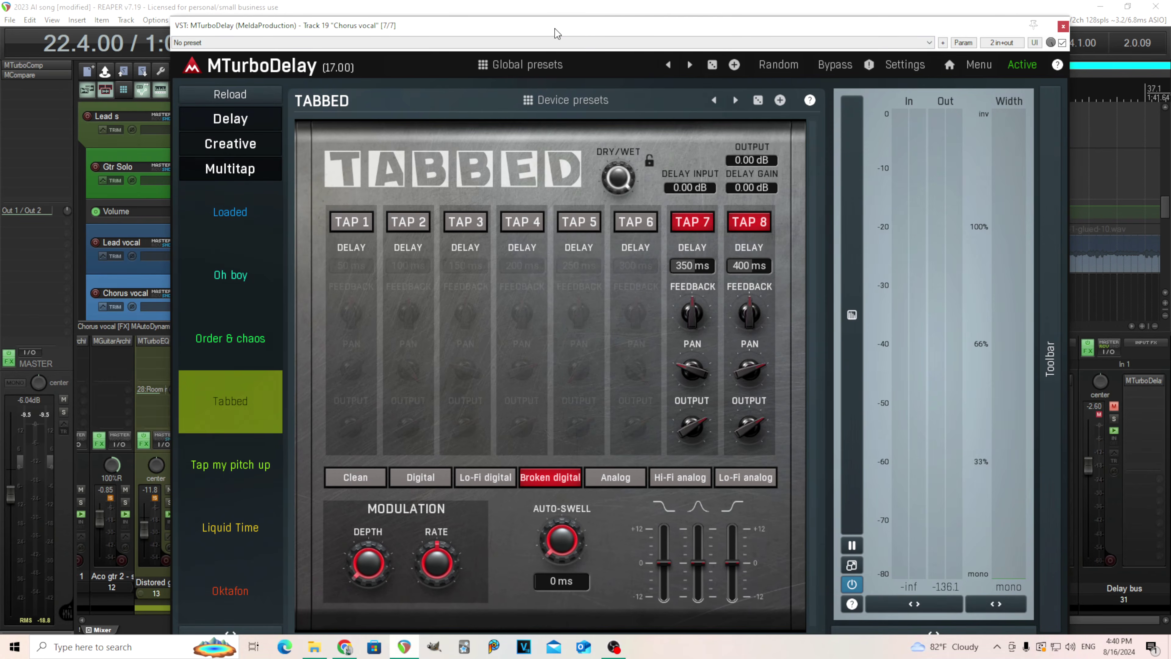
mouse_move(662, 565)
left_mouse_down()
mouse_move(662, 595)
mouse_move(662, 564)
left_mouse_up()
left_click_drag(684, 32, 687, 60)
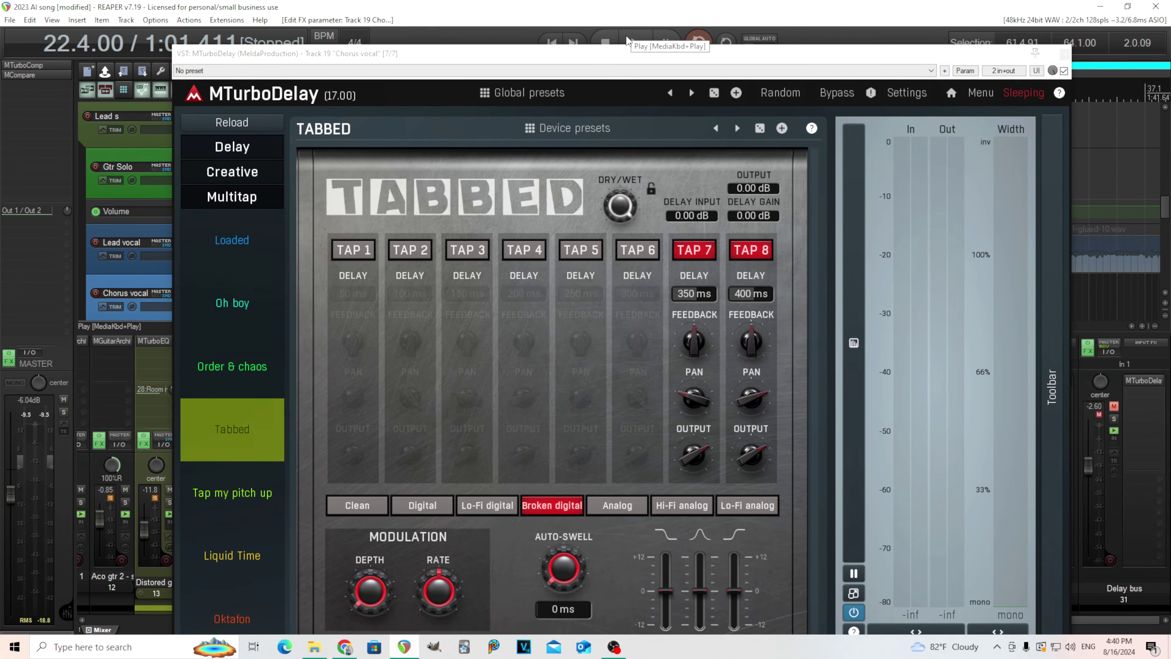
left_click(635, 42)
left_click_drag(669, 595, 668, 624)
left_click_drag(732, 560, 733, 623)
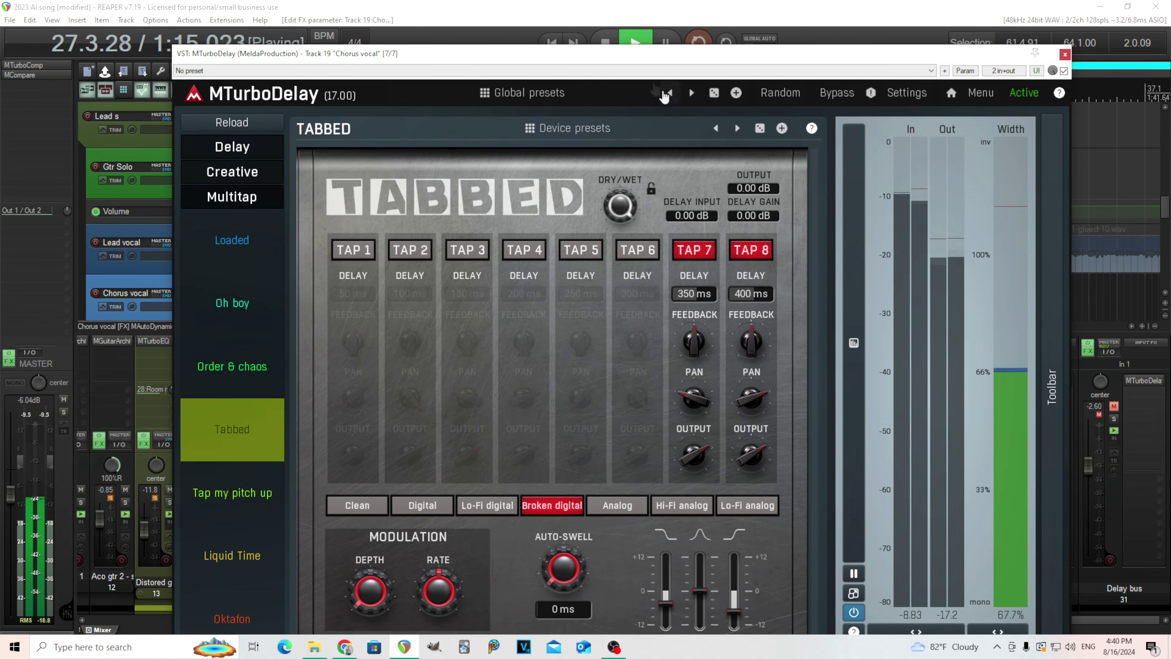
left_click(607, 43)
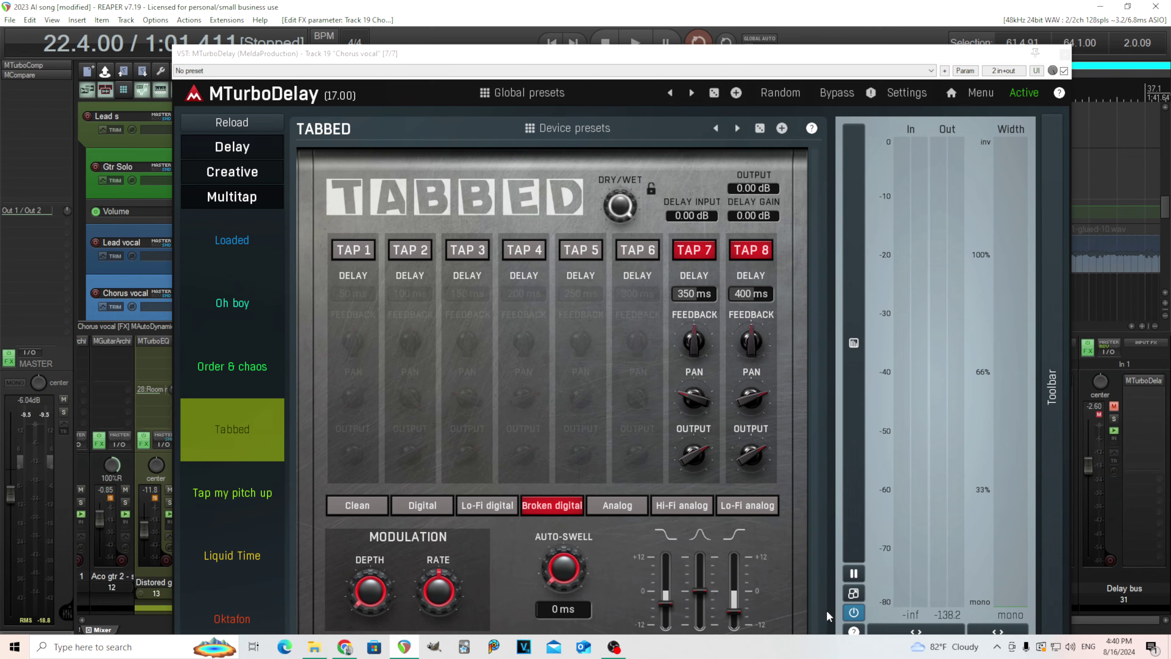
- Change the Tabbed delay character to Lo-Fi analog, trying Analog first, and audition the chorus vocal
left_click(638, 509)
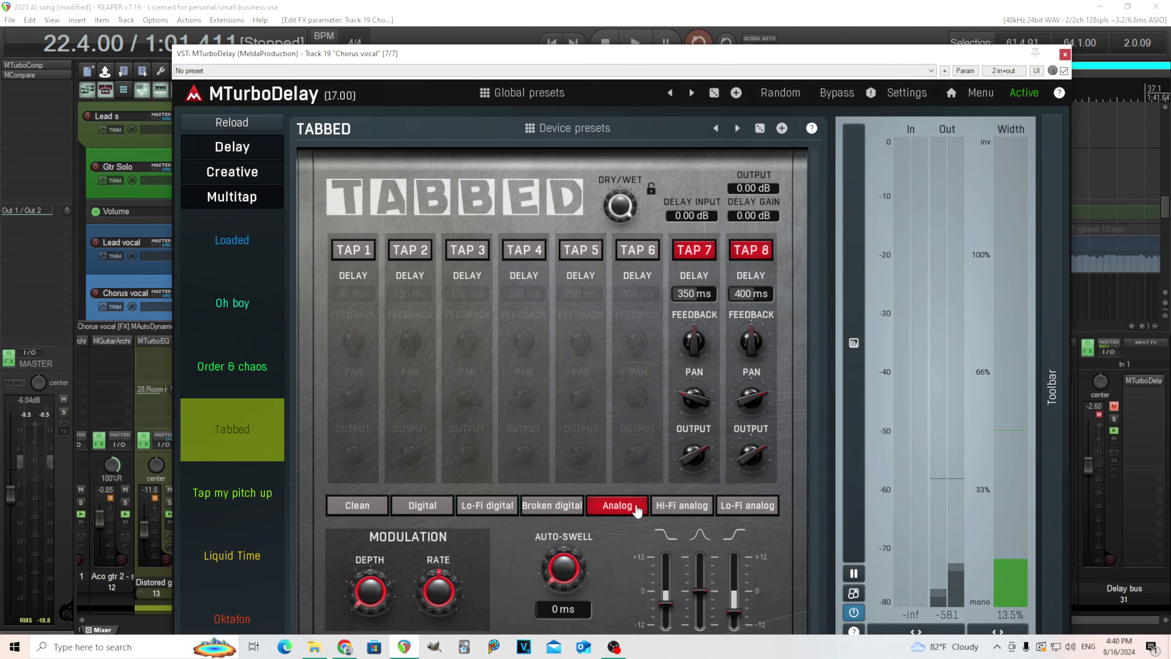
left_click(743, 511)
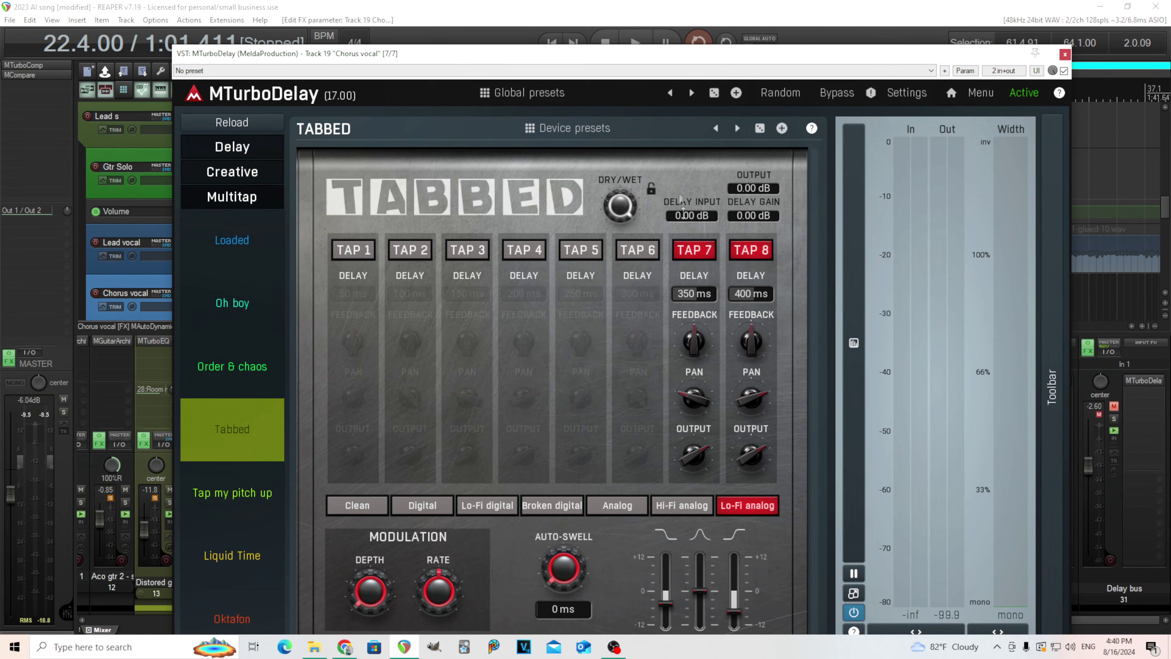
left_click(622, 42)
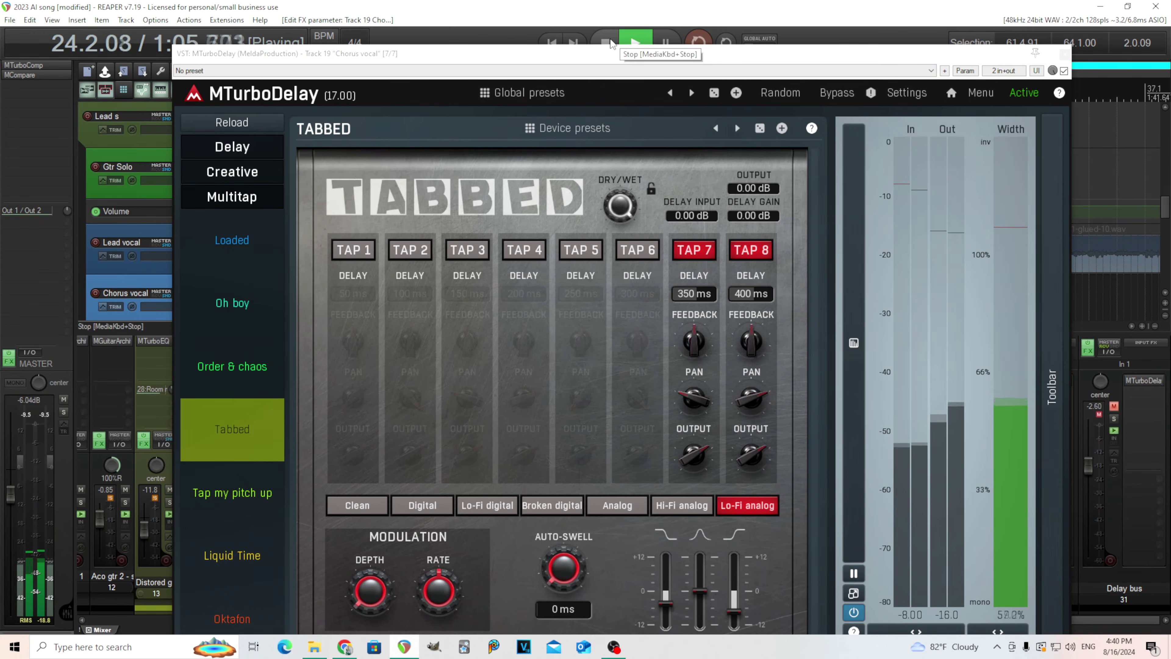
left_click(612, 43)
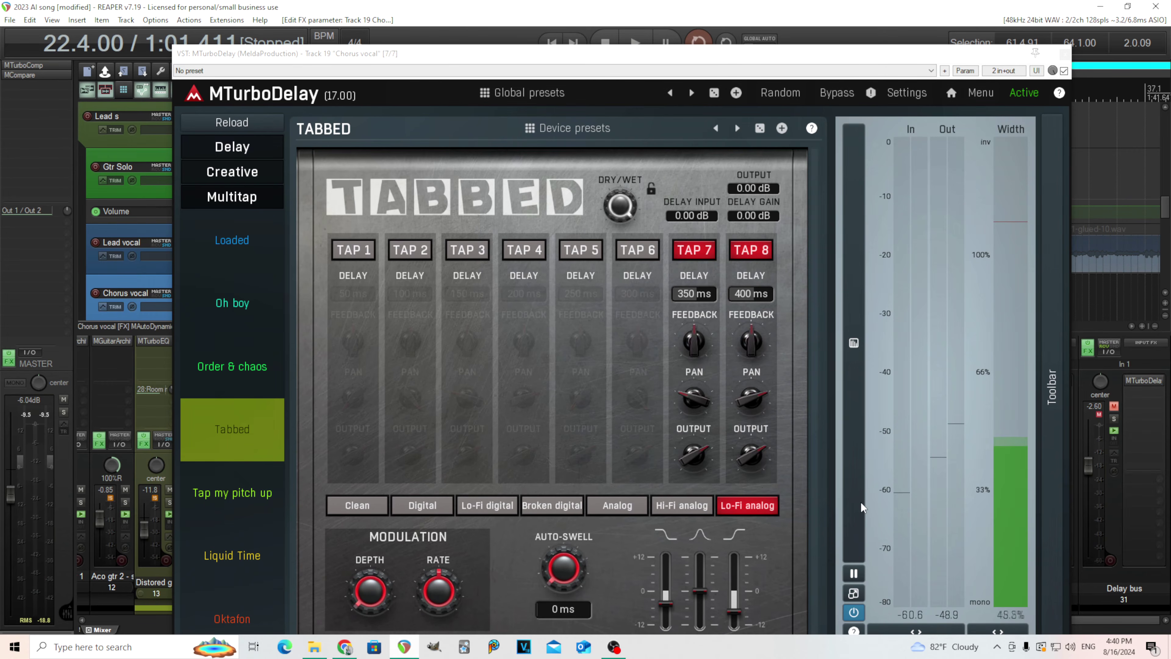
left_click(607, 61)
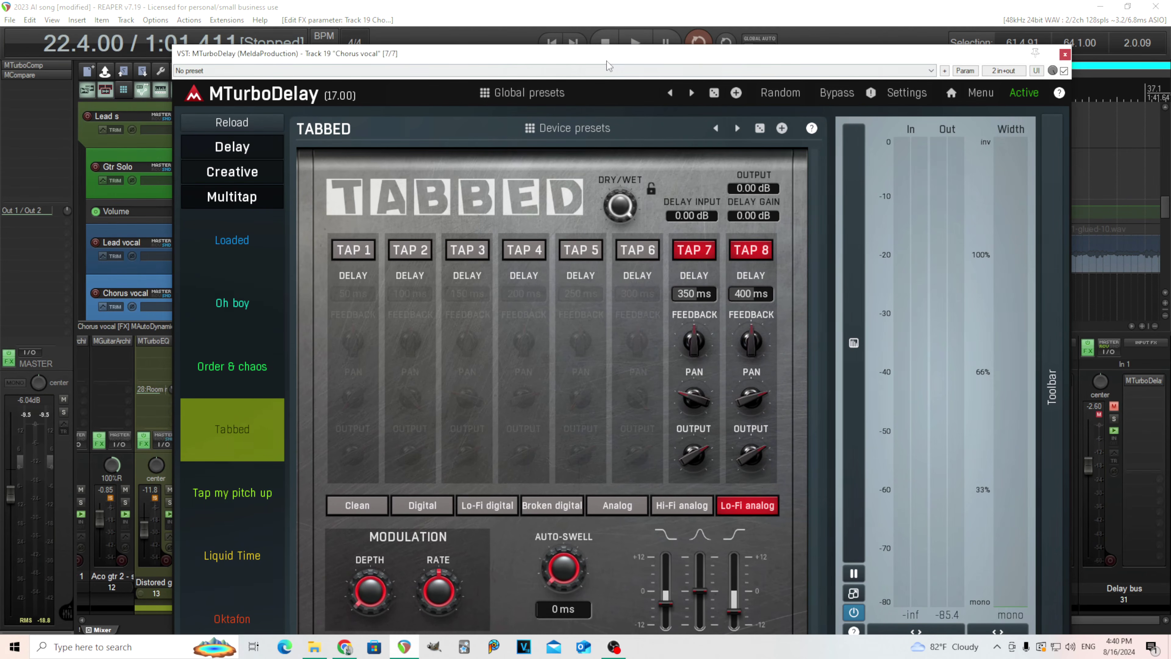
- Set Tabbed's Delay Input to 12 dB and Output to about -5 dB, auditioning the chorus vocal
left_click_drag(606, 60, 610, 26)
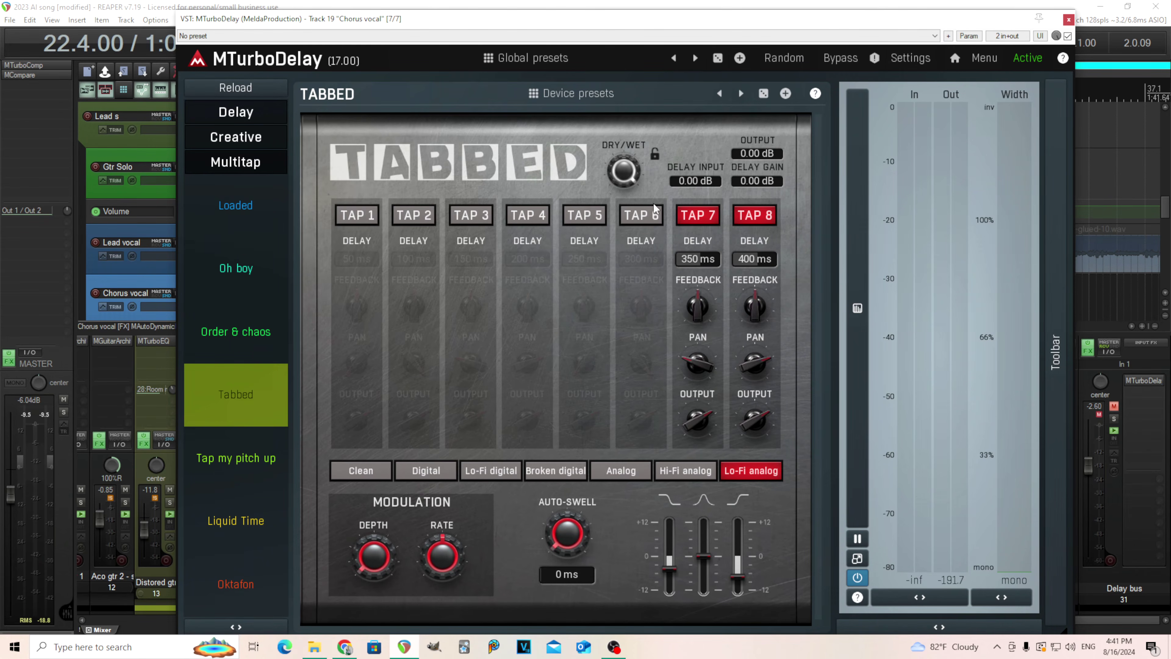
left_click_drag(757, 153, 757, 198)
left_click_drag(650, 23, 649, 62)
left_click(635, 44)
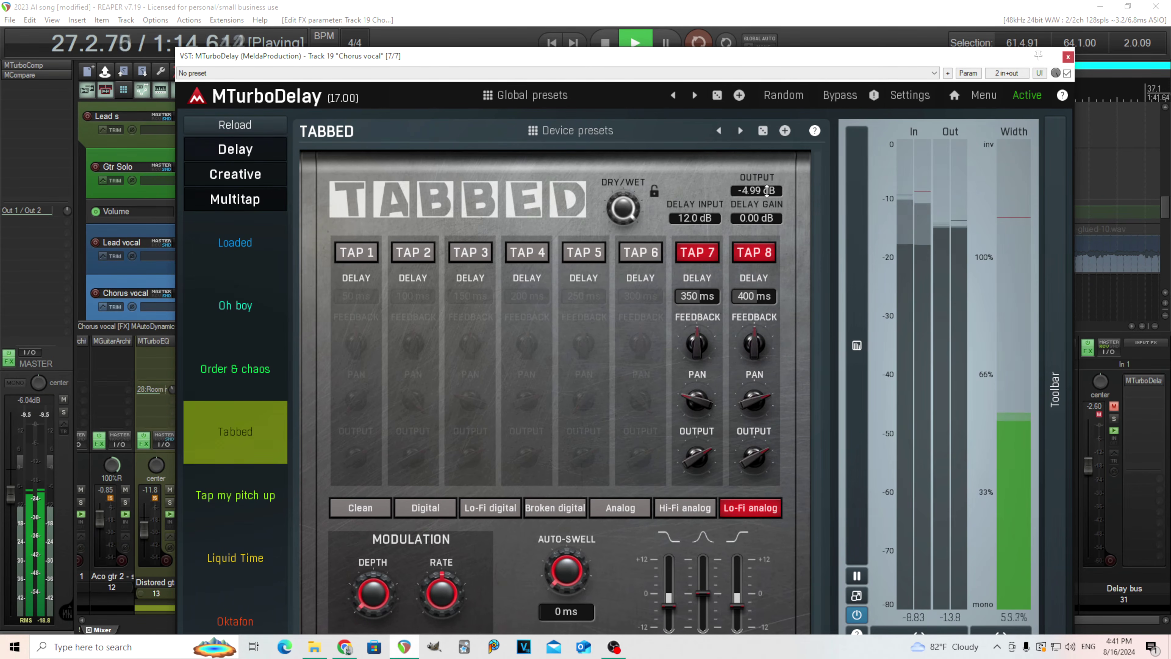
key("space")
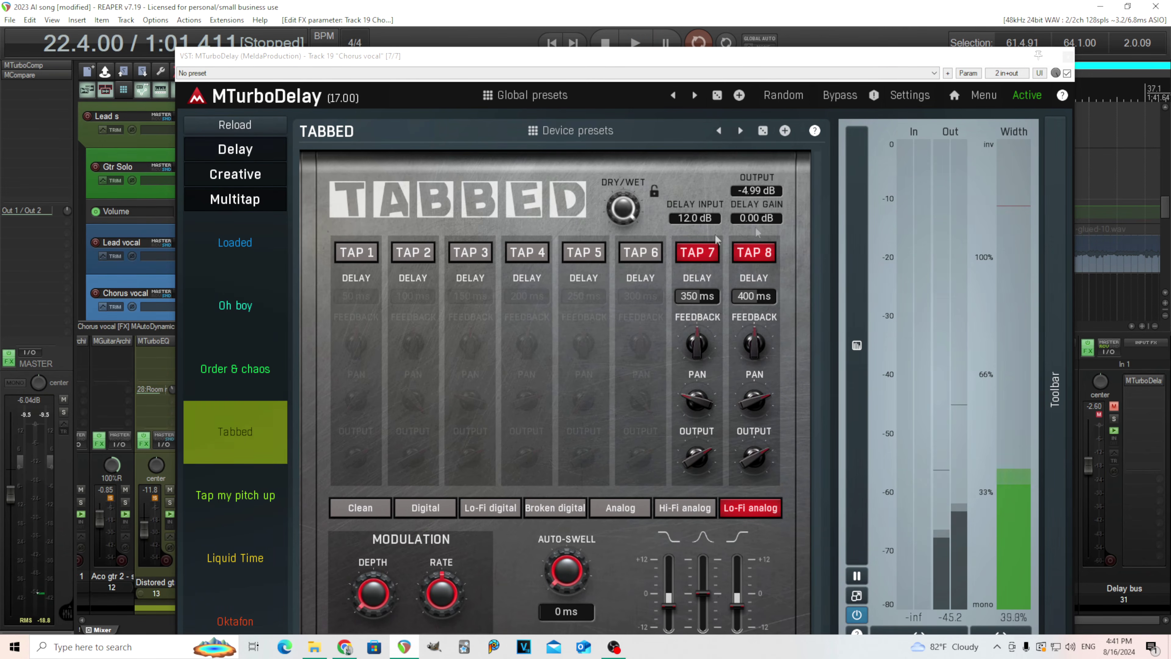
left_click(635, 42)
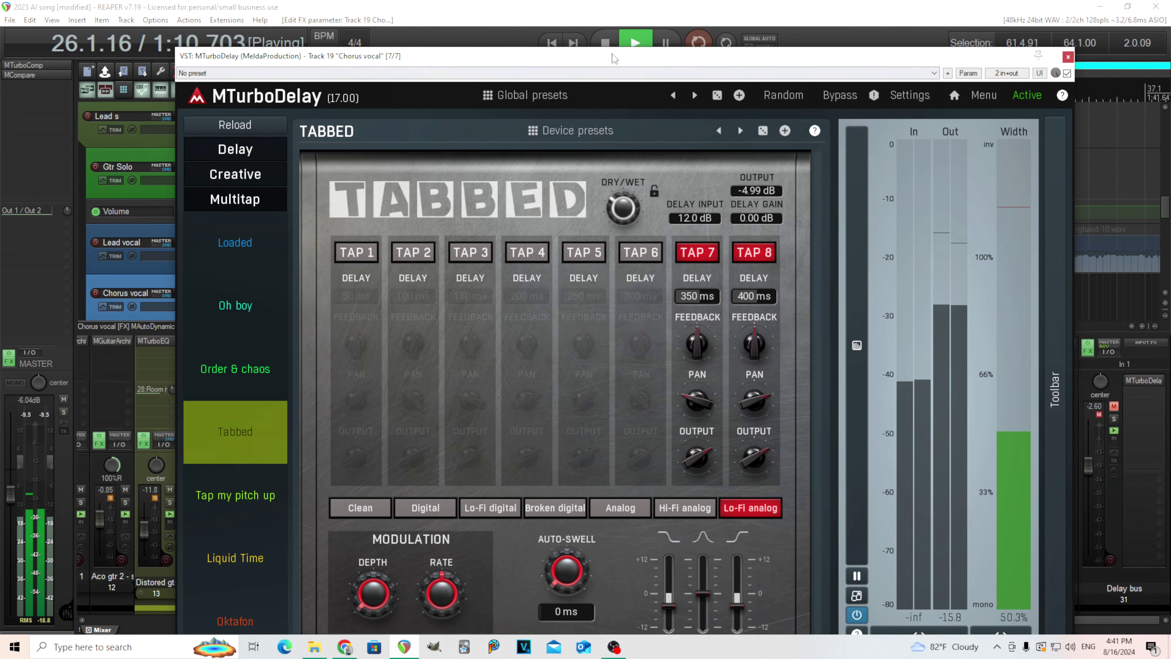
left_click(606, 42)
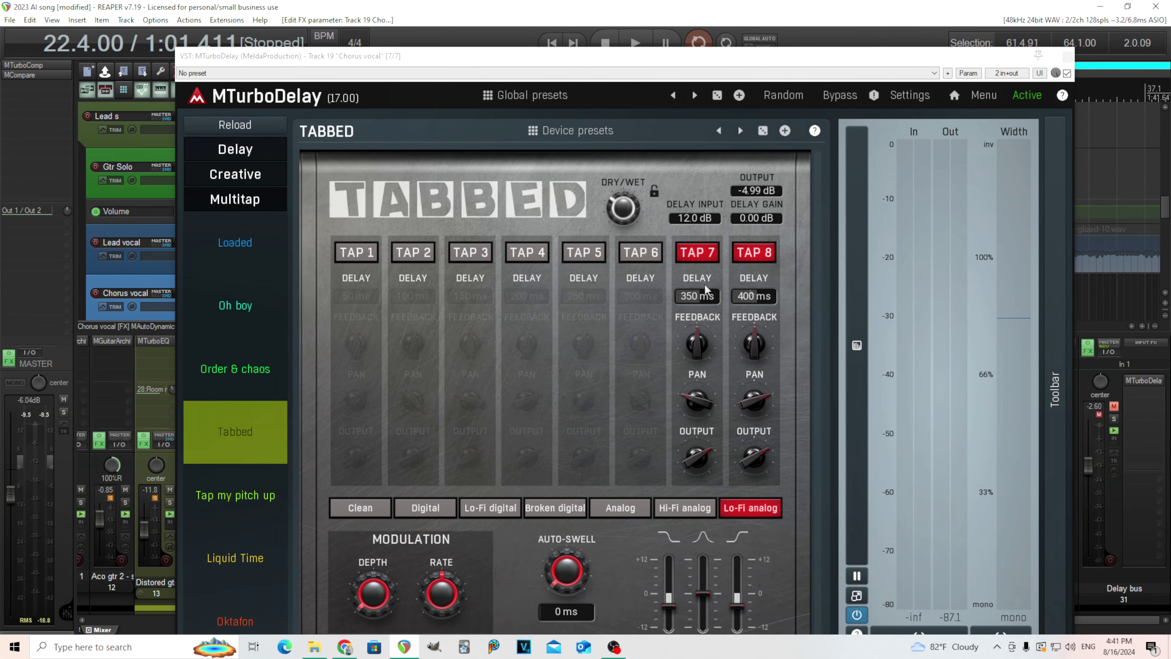
- Examine the tempo-sync options for the delay times of taps 7 and 8, leaving both dialogs without a change
left_click(701, 296)
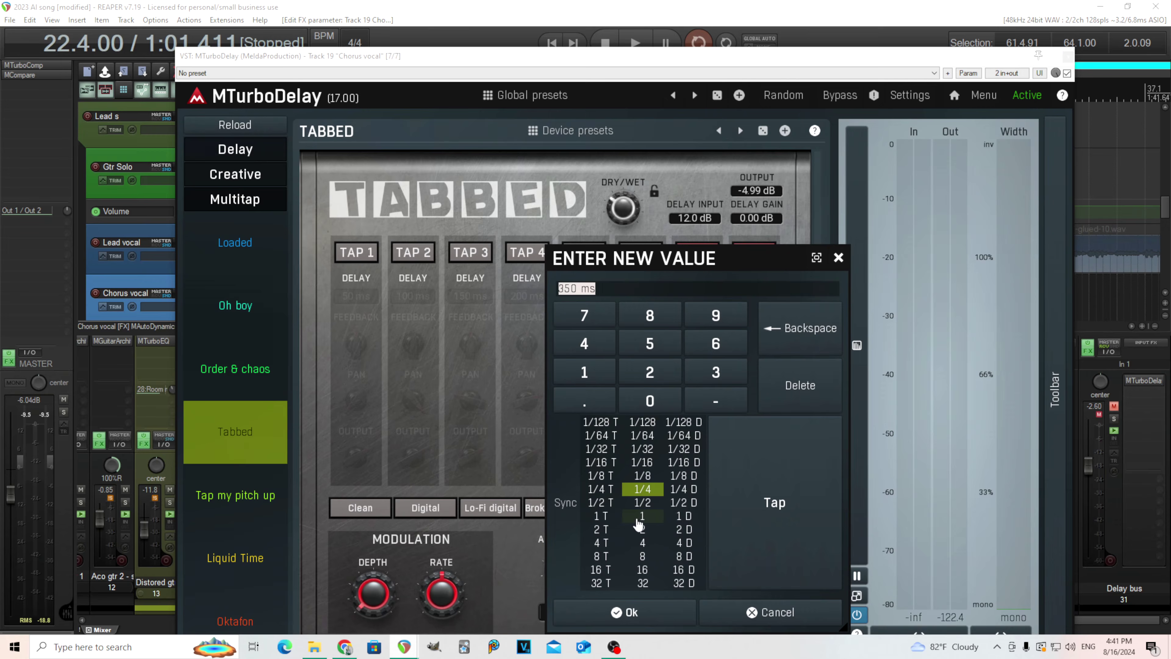
left_click(730, 613)
left_click(751, 298)
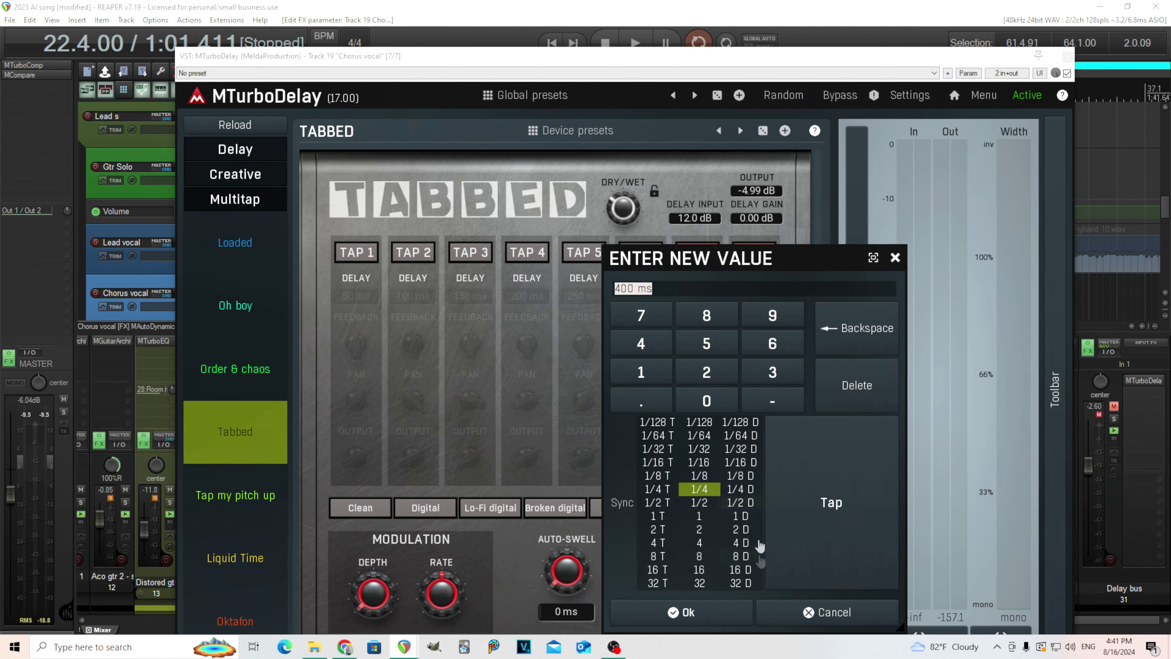
left_click(807, 614)
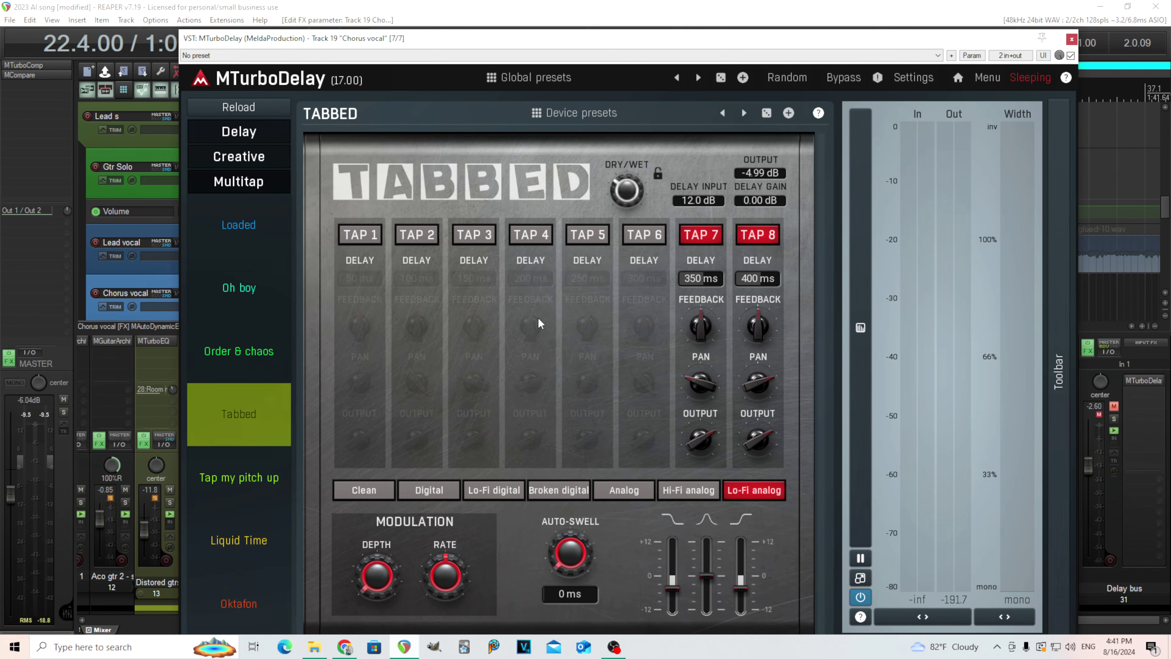
- Reopen MTurboDelay on the chorus vocal and look through the multitap devices Oktafon, Liquid Time, Tap my pitch up, Order & chaos and Oh boy
left_click(1070, 40)
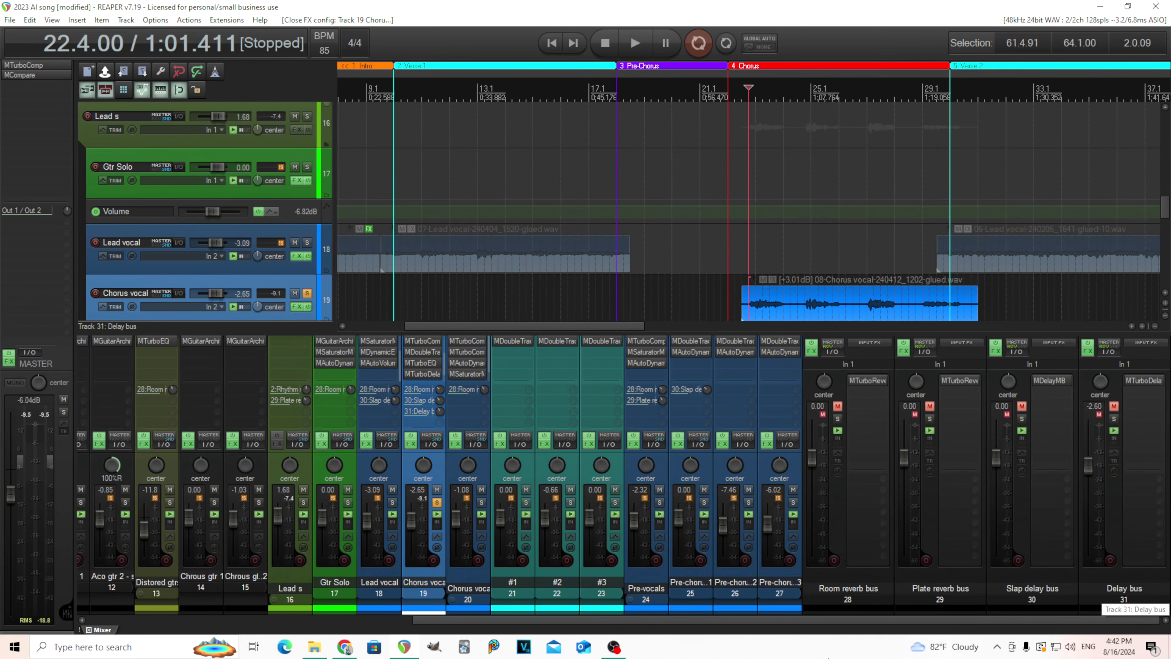
left_click(416, 374)
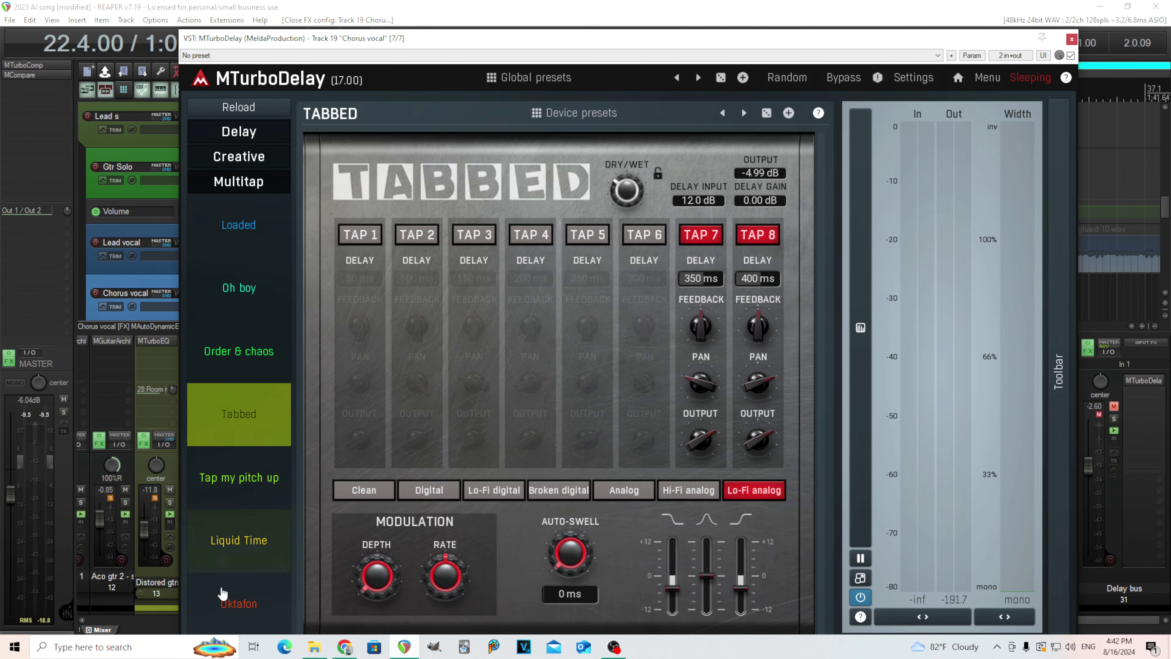
left_click(241, 605)
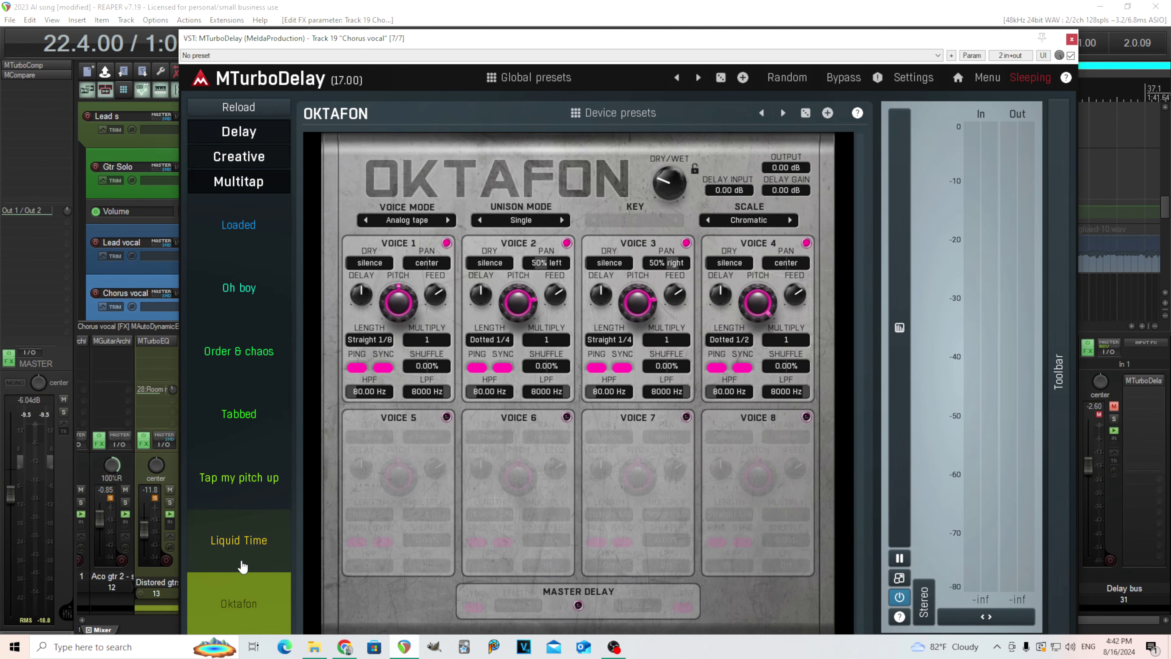
left_click(241, 563)
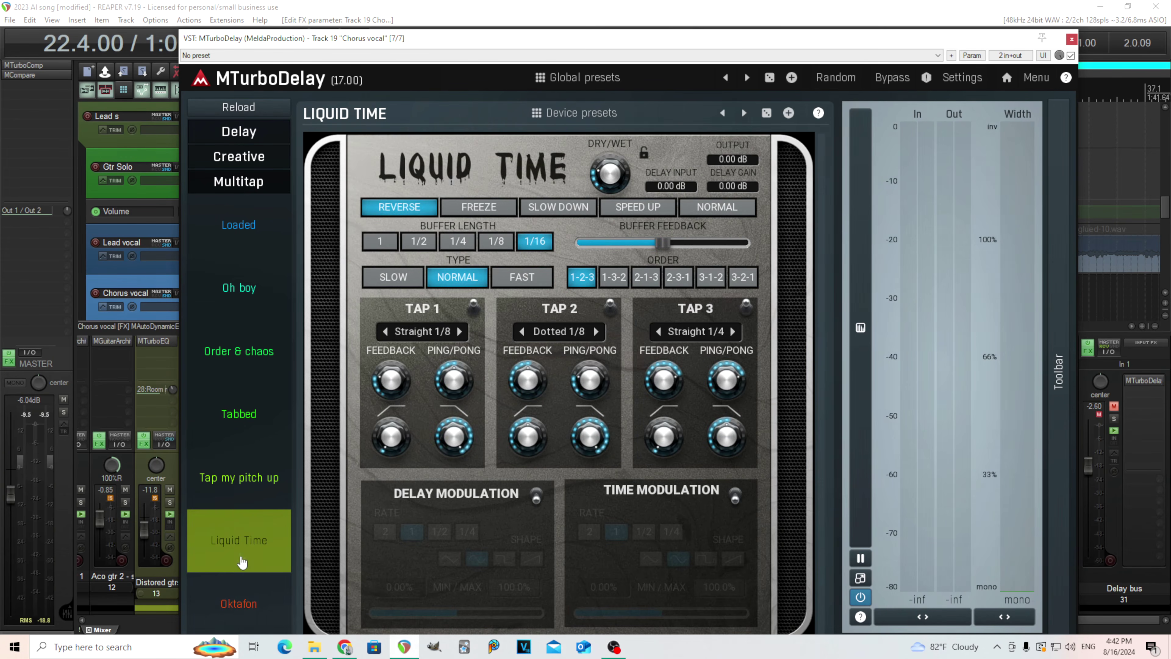
left_click(243, 499)
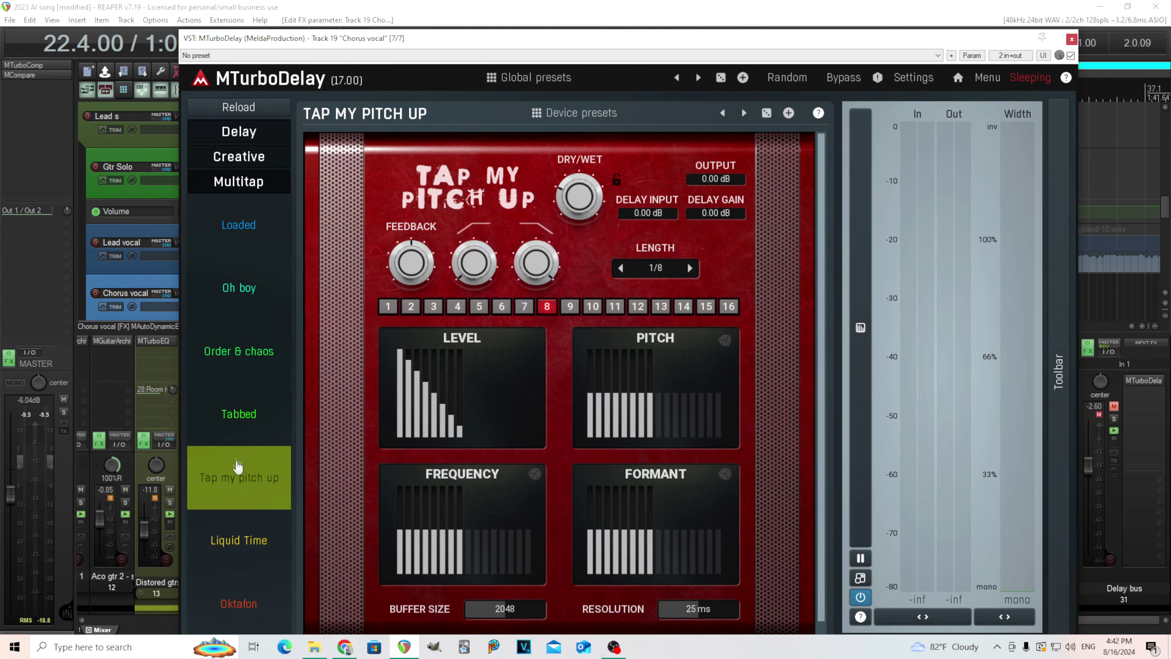
left_click(239, 418)
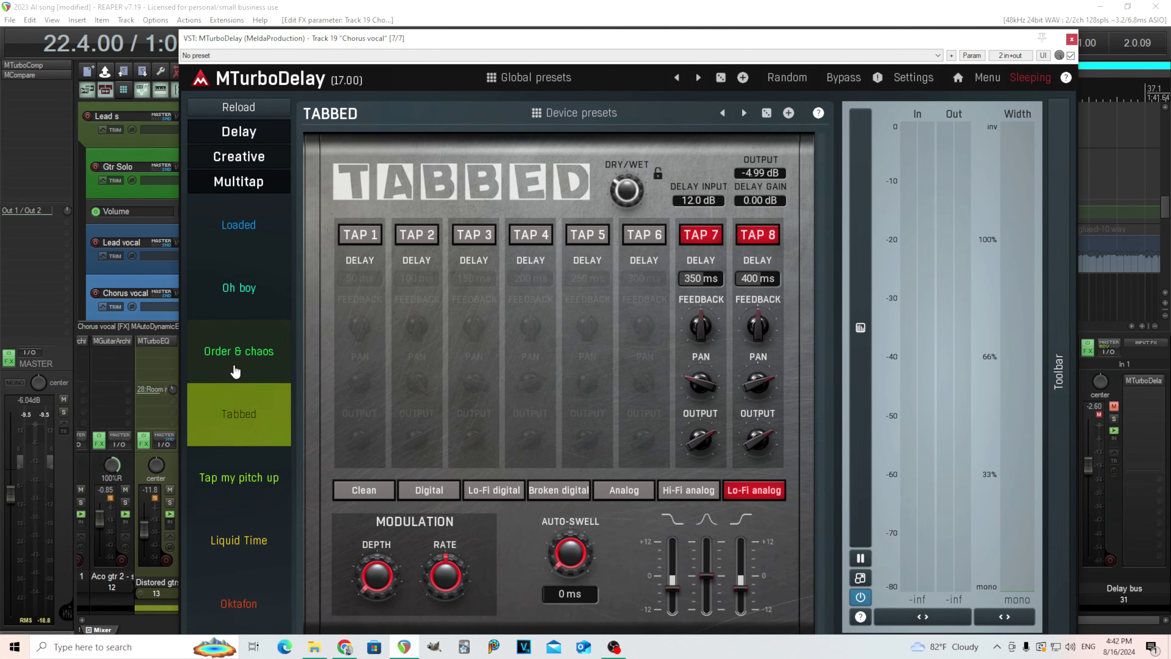
left_click(236, 369)
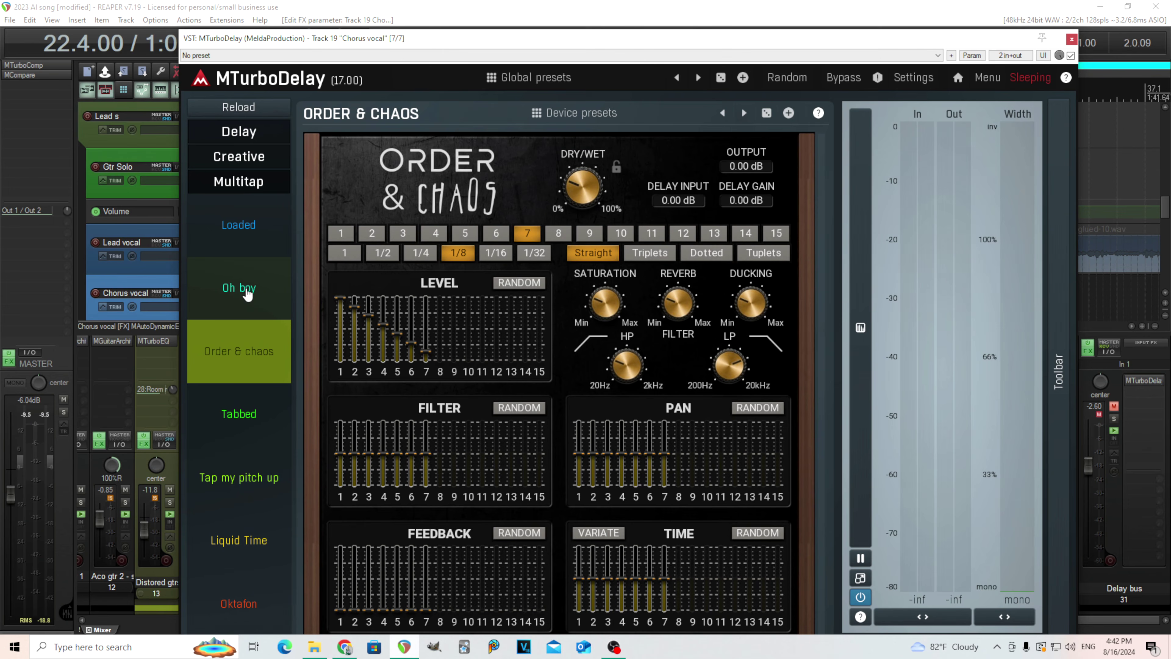
left_click(283, 315)
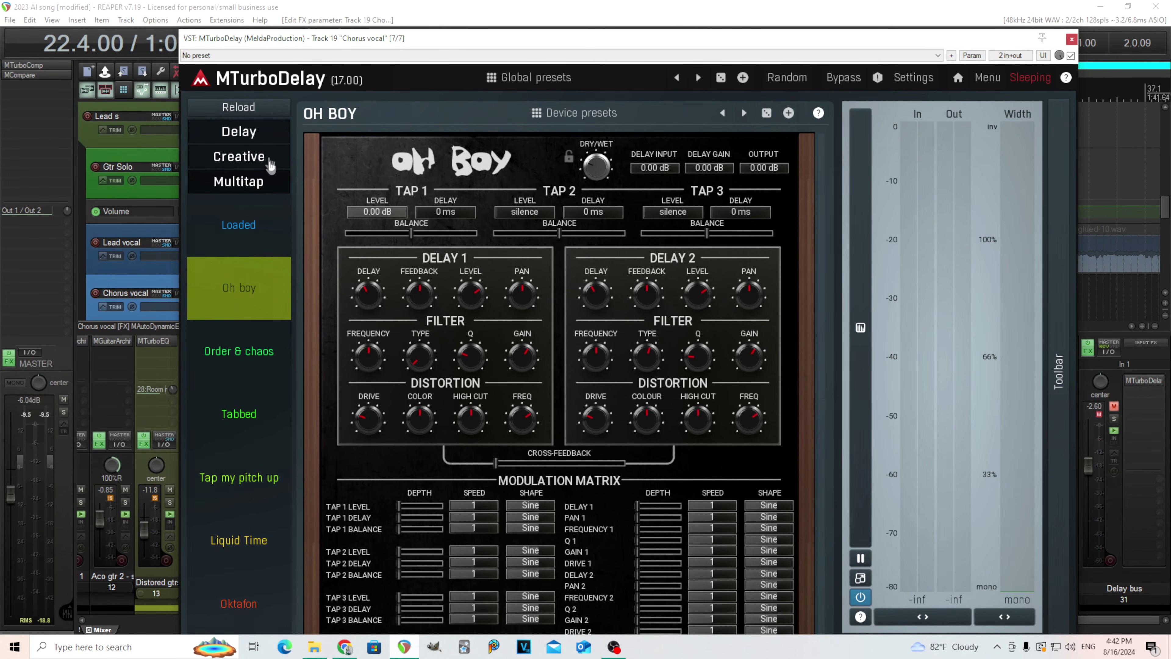
- Load the Tape device from the Delay category after viewing Alpha and Digital
left_click(244, 138)
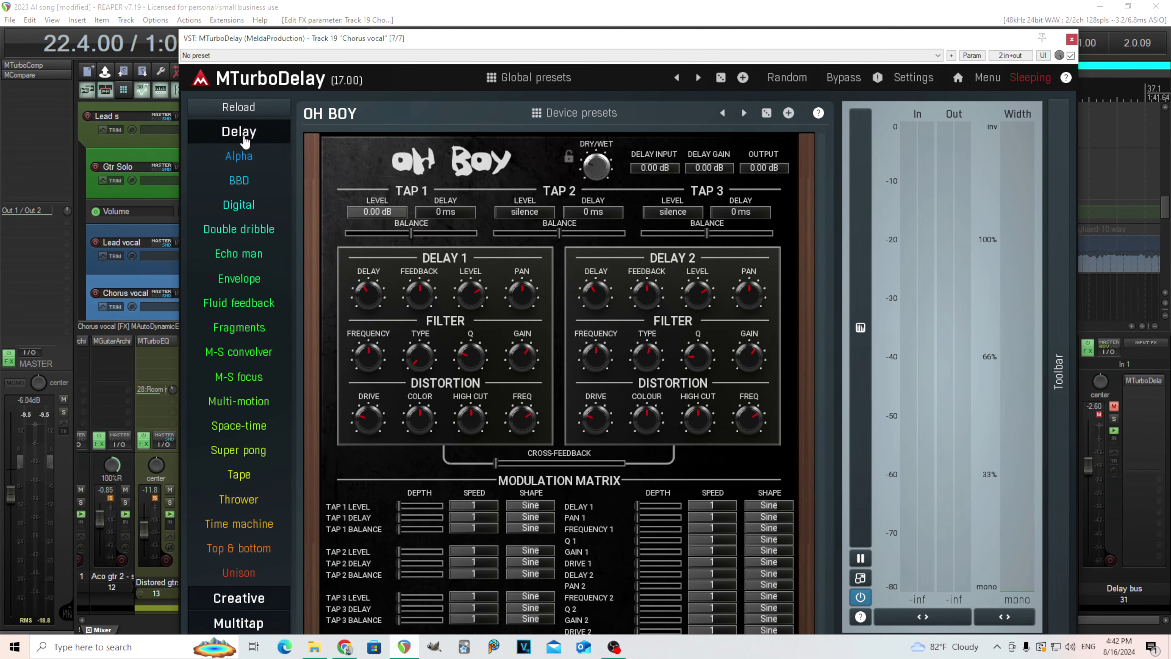
left_click(267, 162)
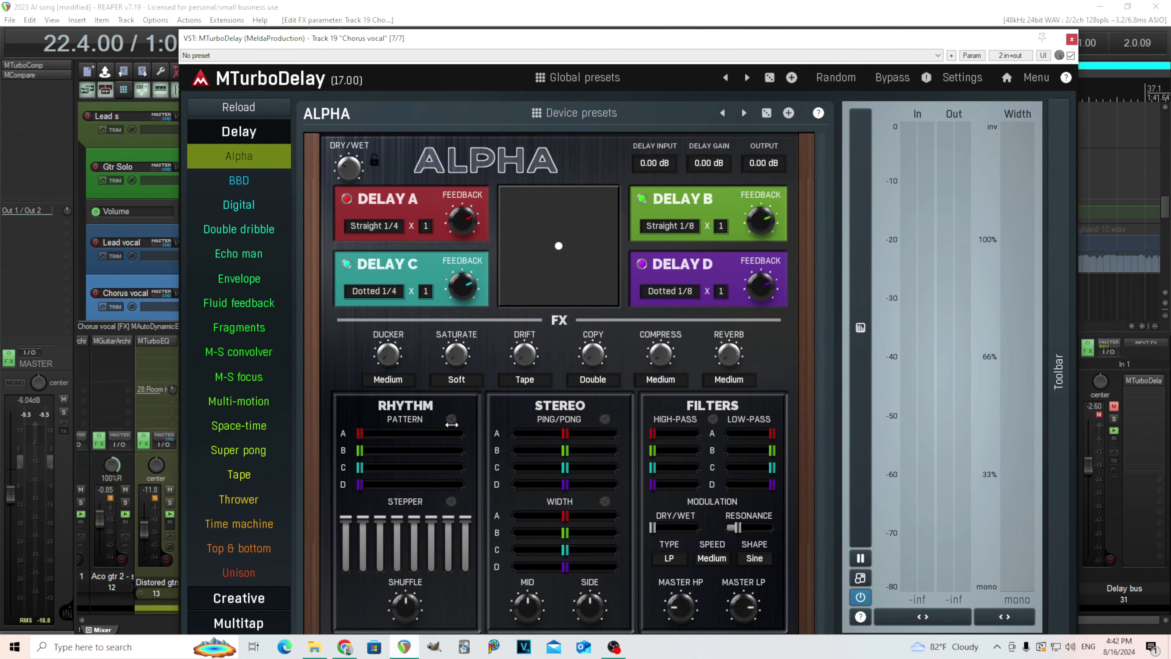
left_click(240, 172)
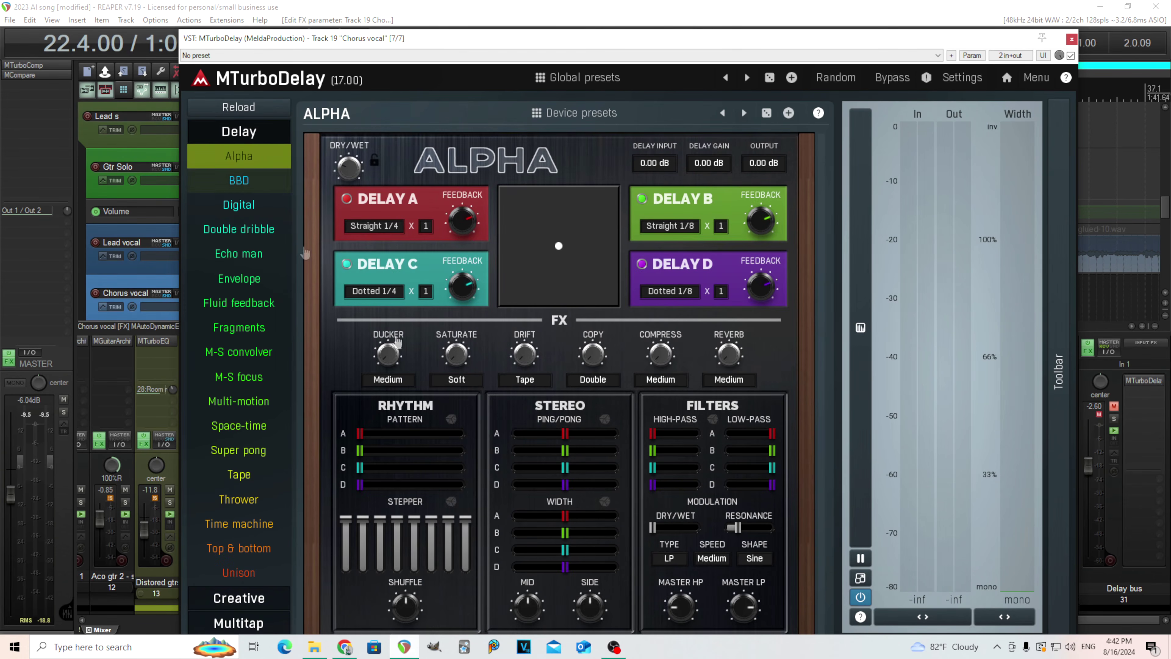
left_click(251, 207)
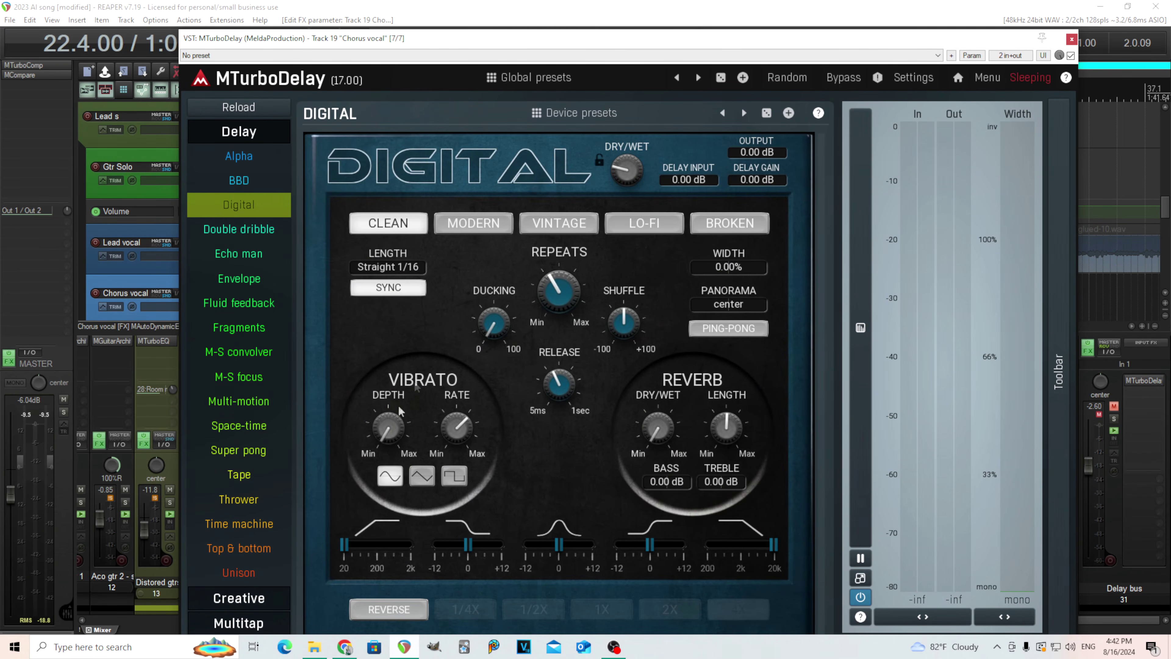
left_click(262, 474)
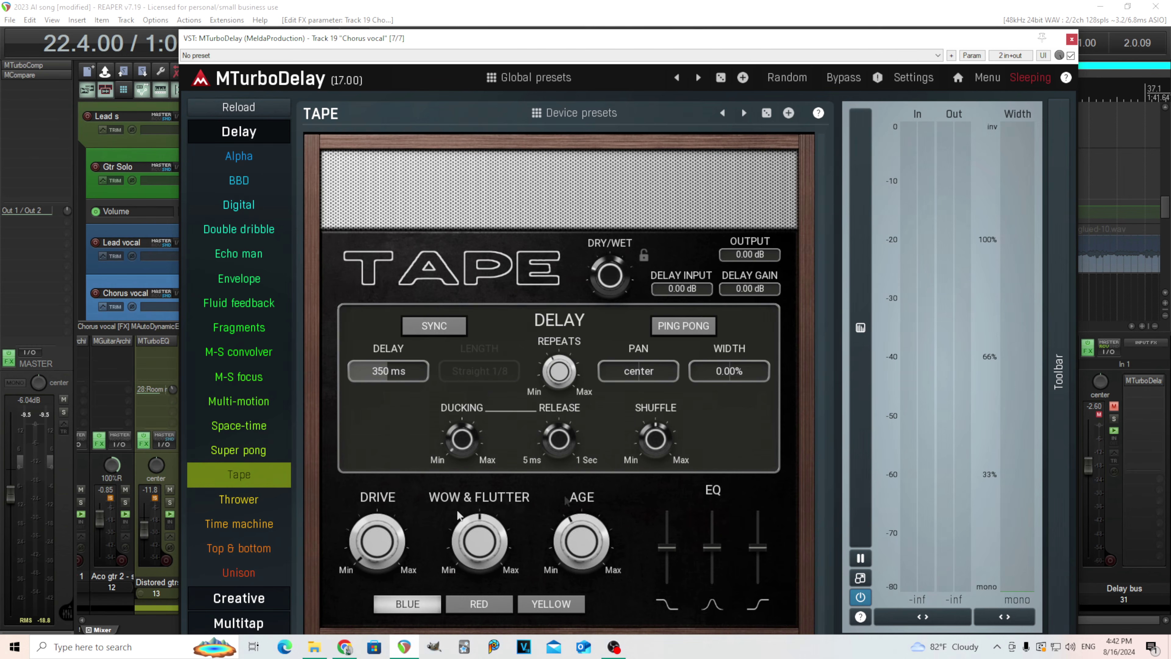